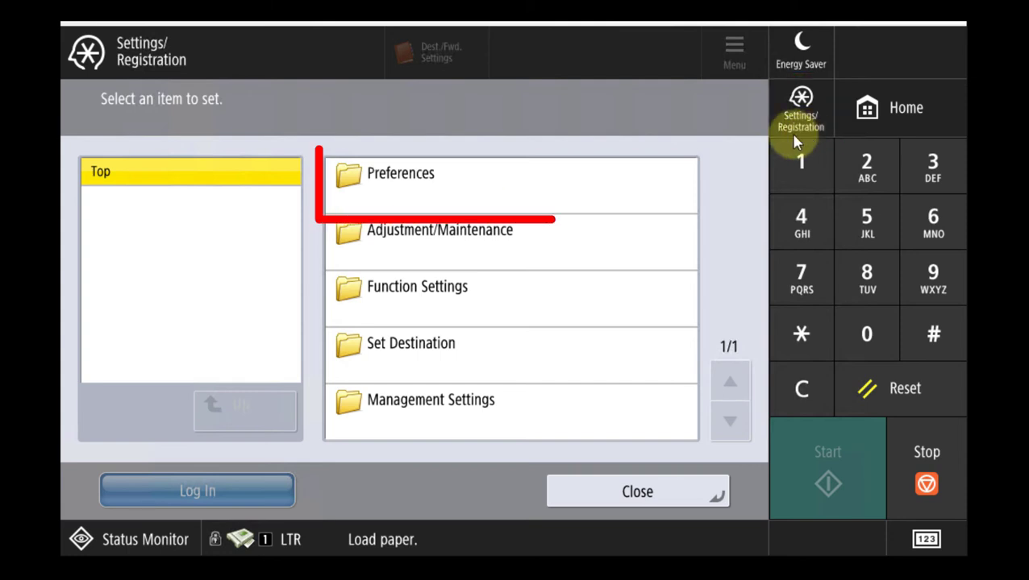
Step: Print the network User Data List from Preferences > Network > Output Report on the imageRUNNER
click(393, 187)
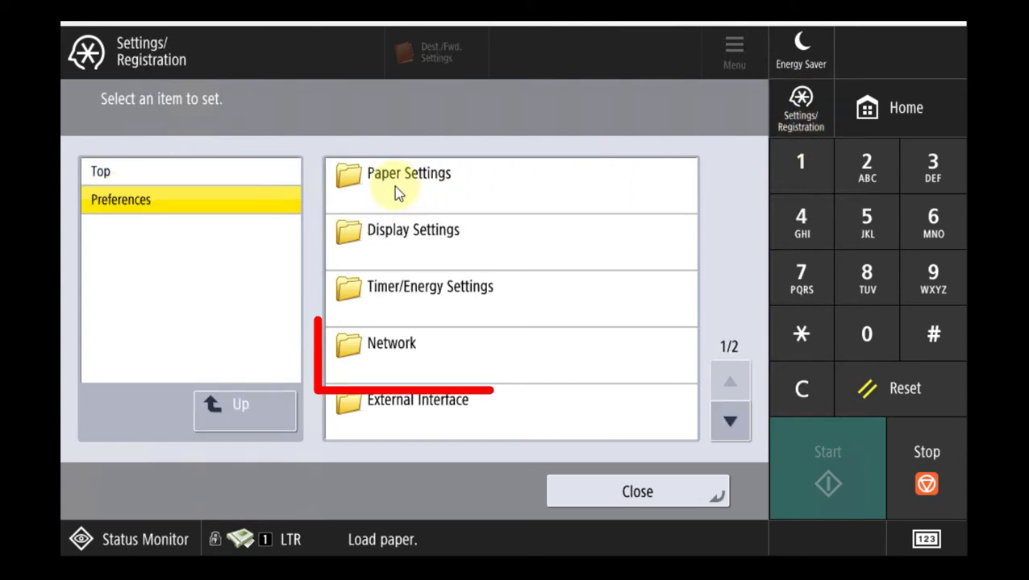
click(414, 355)
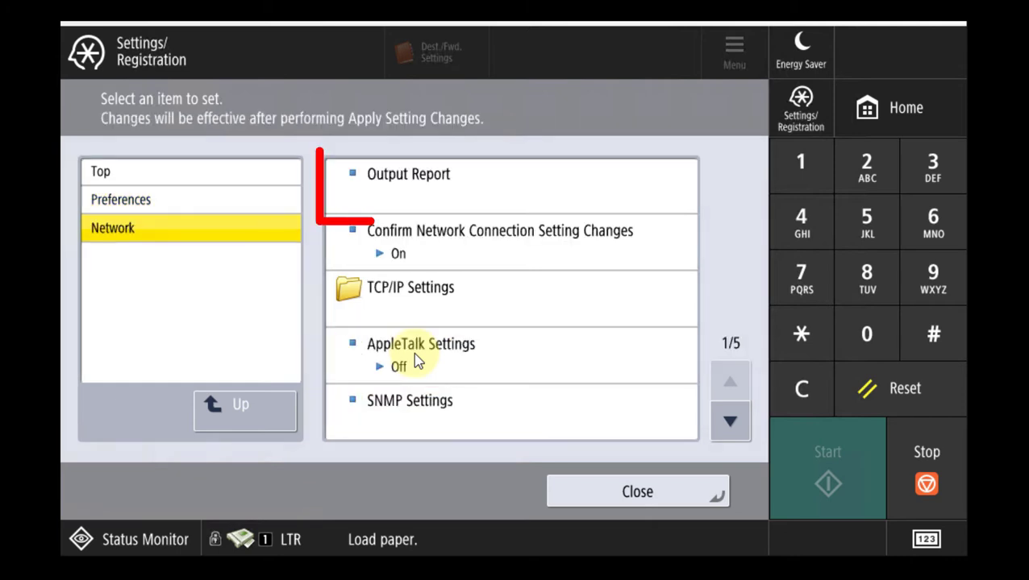
click(402, 192)
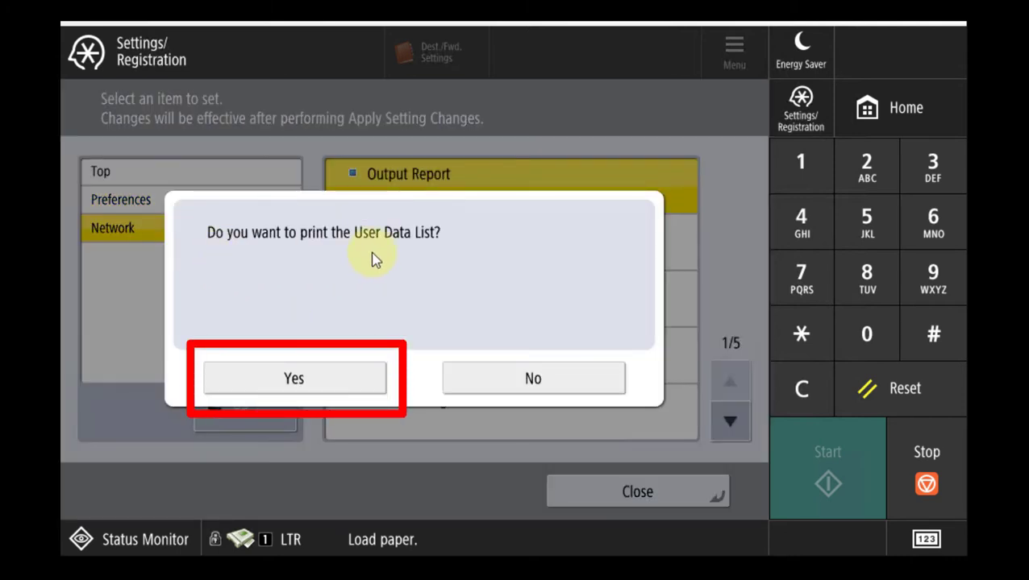
click(309, 379)
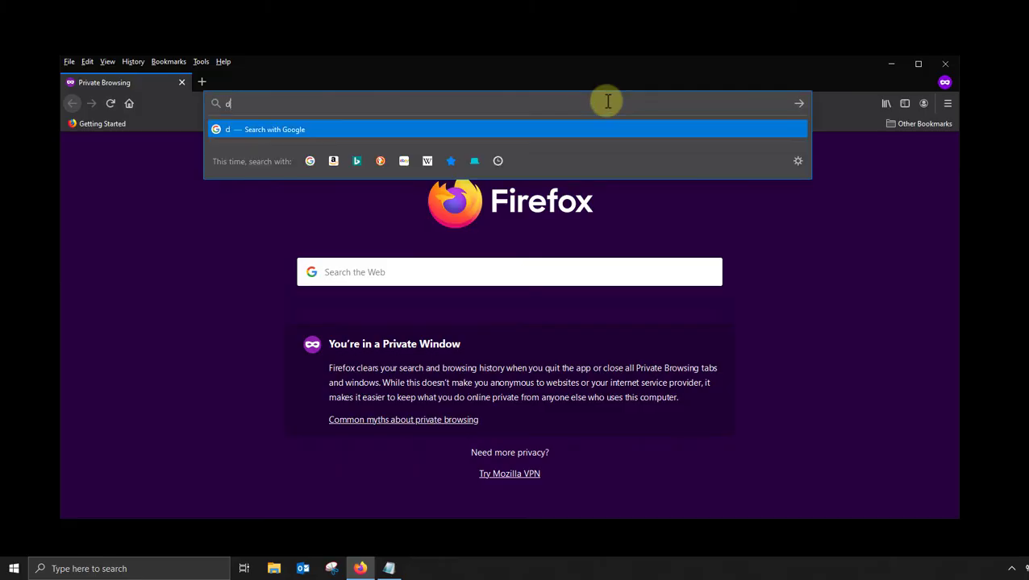
Step: Load datamaxarkansas.com and go through Support to the Download Drivers page
text(at)
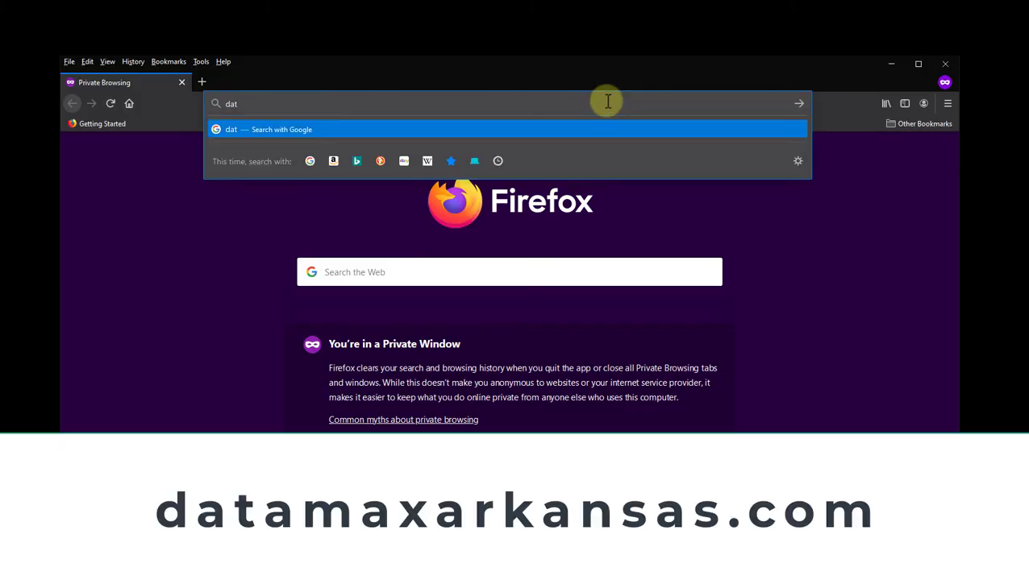
text(amaxarkansas.com)
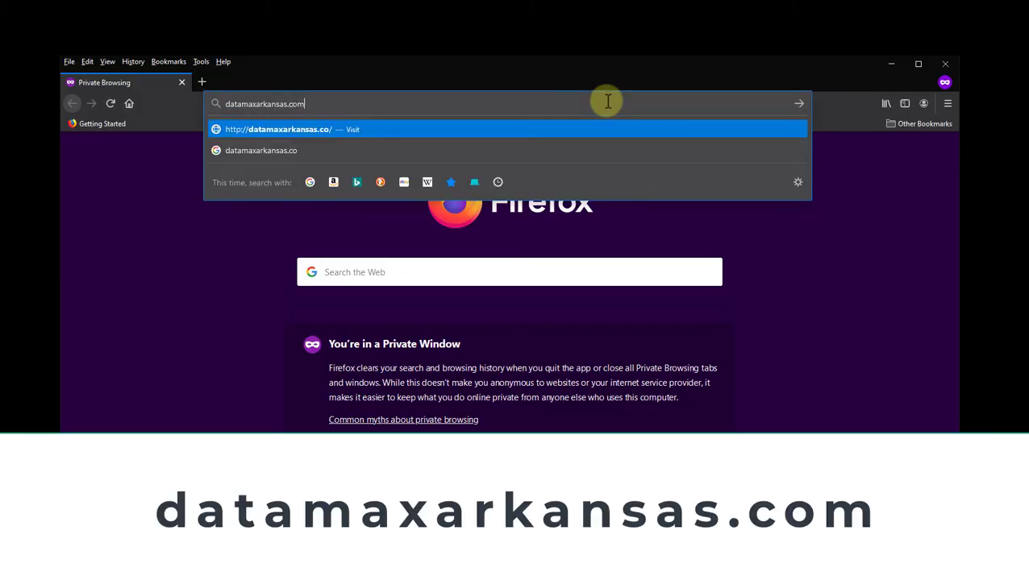
key(Return)
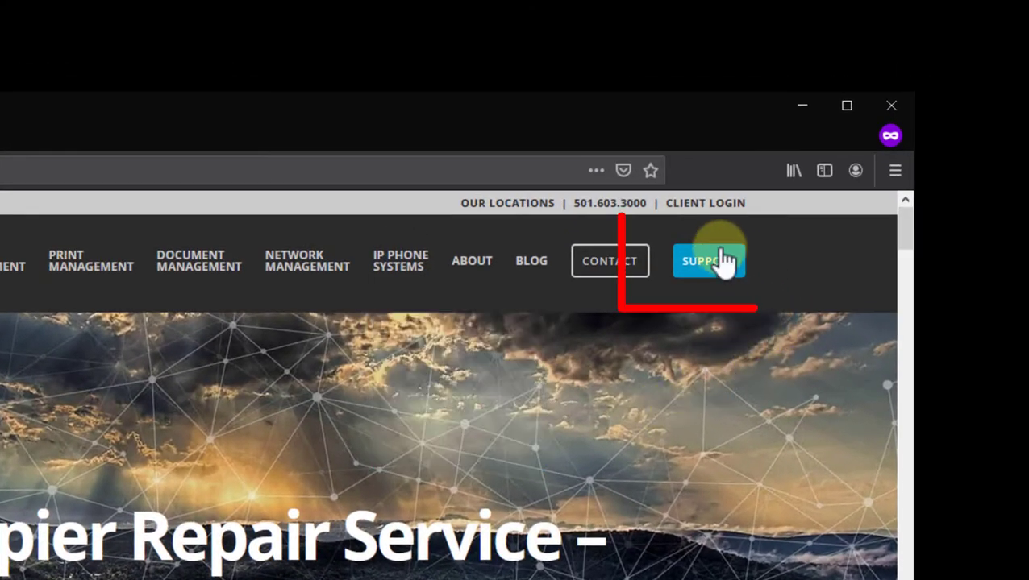
click(724, 261)
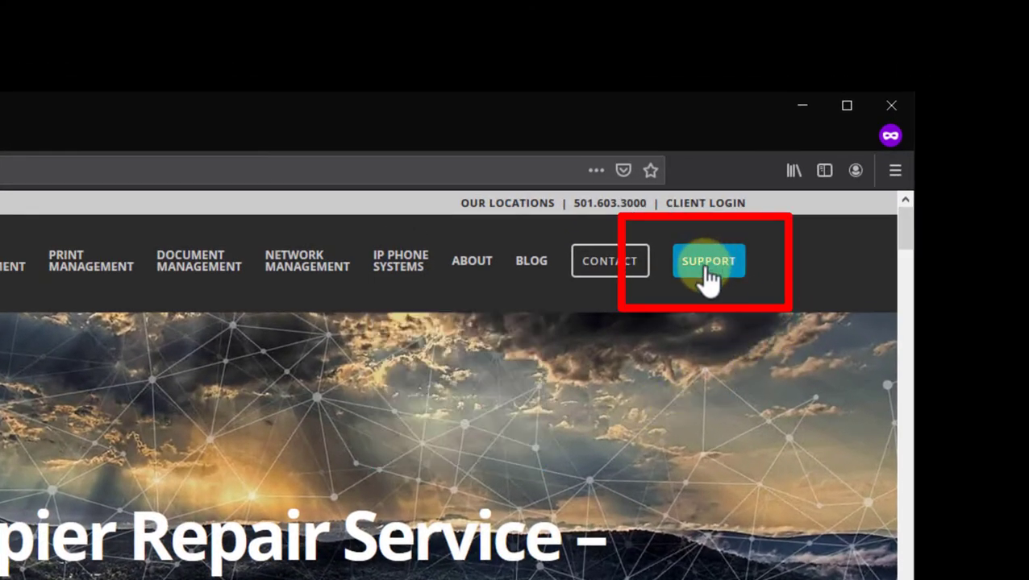
scroll(359, 172, down, 3)
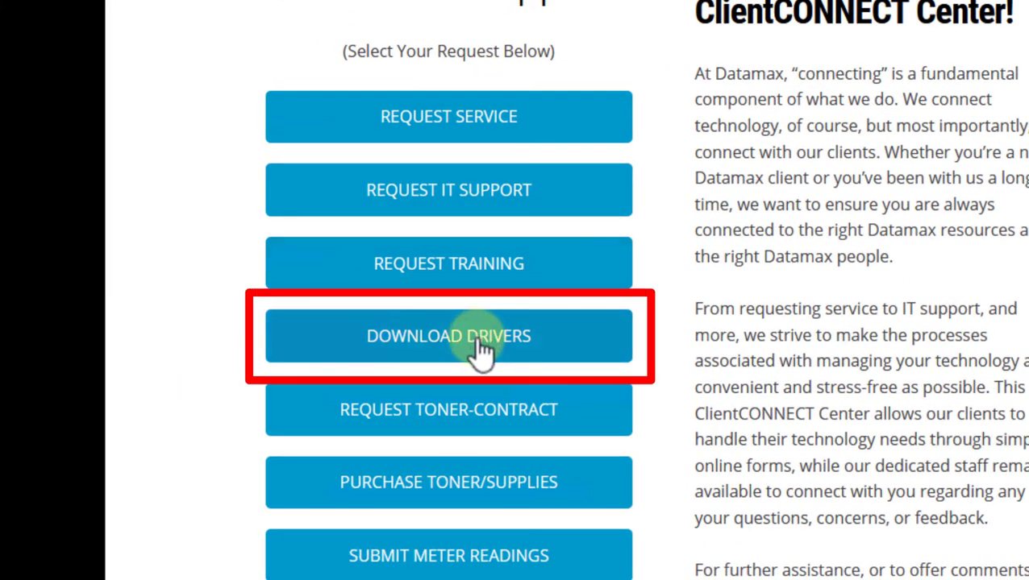
click(480, 353)
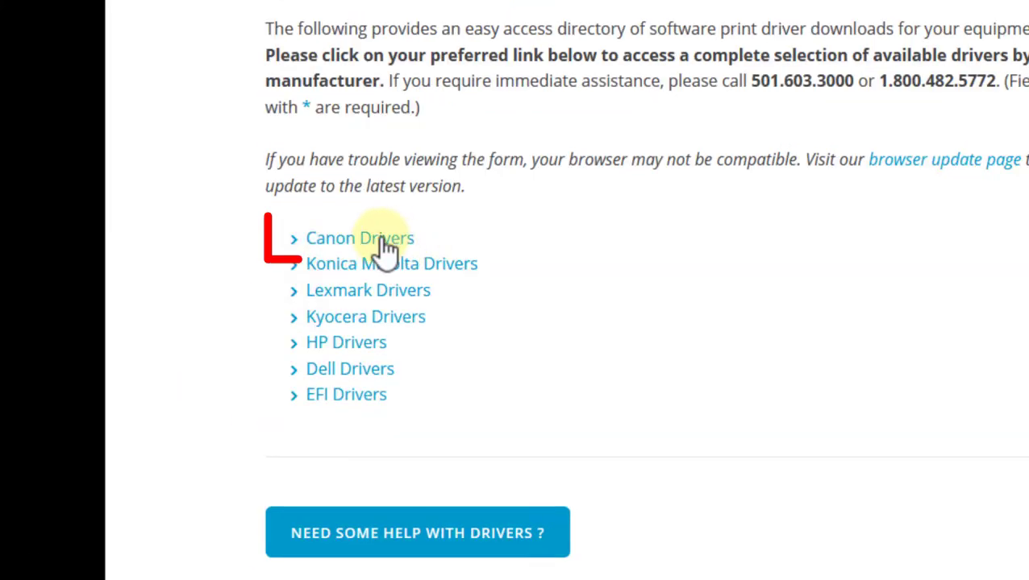
Step: Search Canon support for 4751 and open the imageRUNNER ADVANCE DX 4751i drivers and downloads
click(346, 257)
click(368, 327)
text(475)
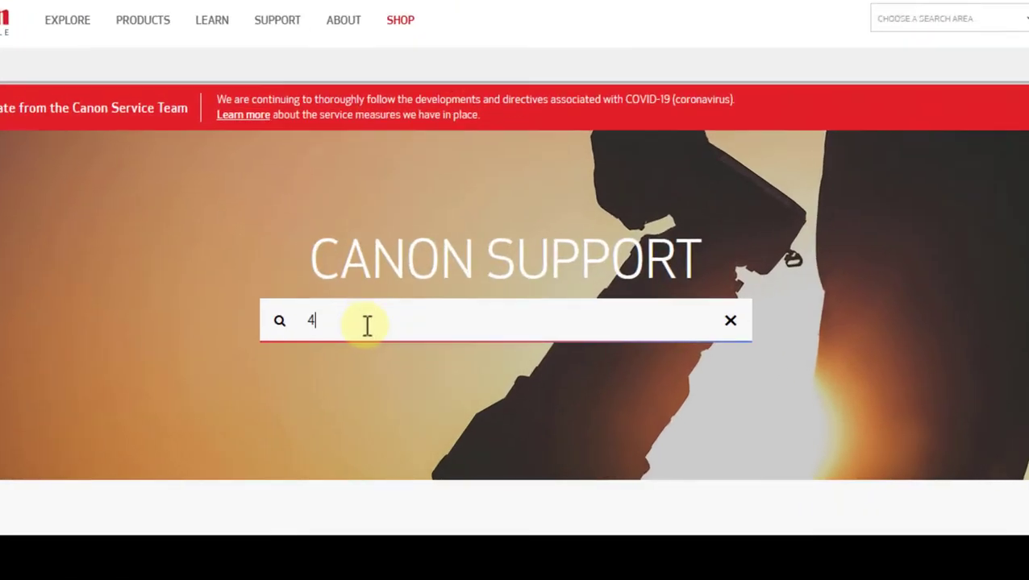
text(1)
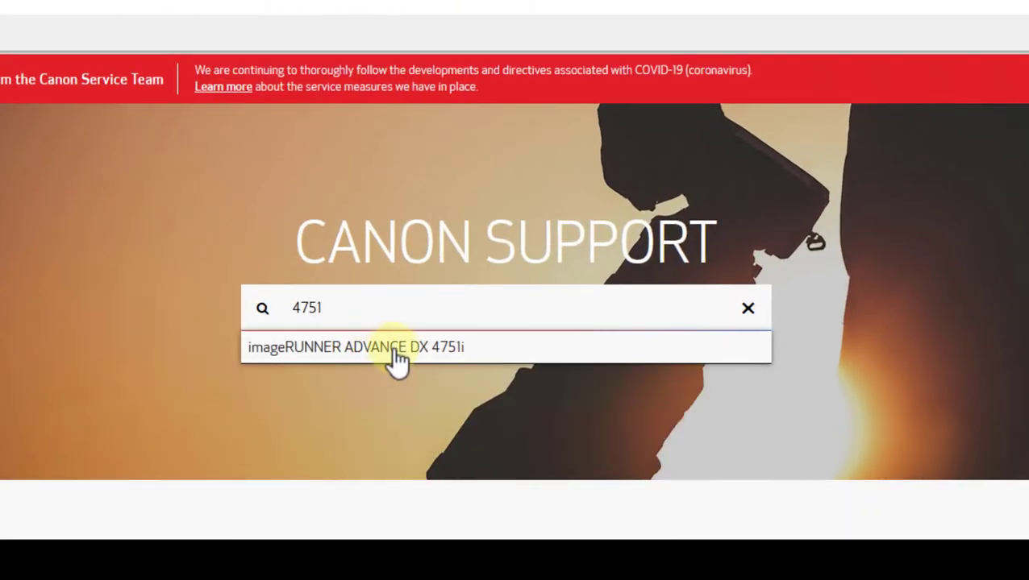
click(451, 348)
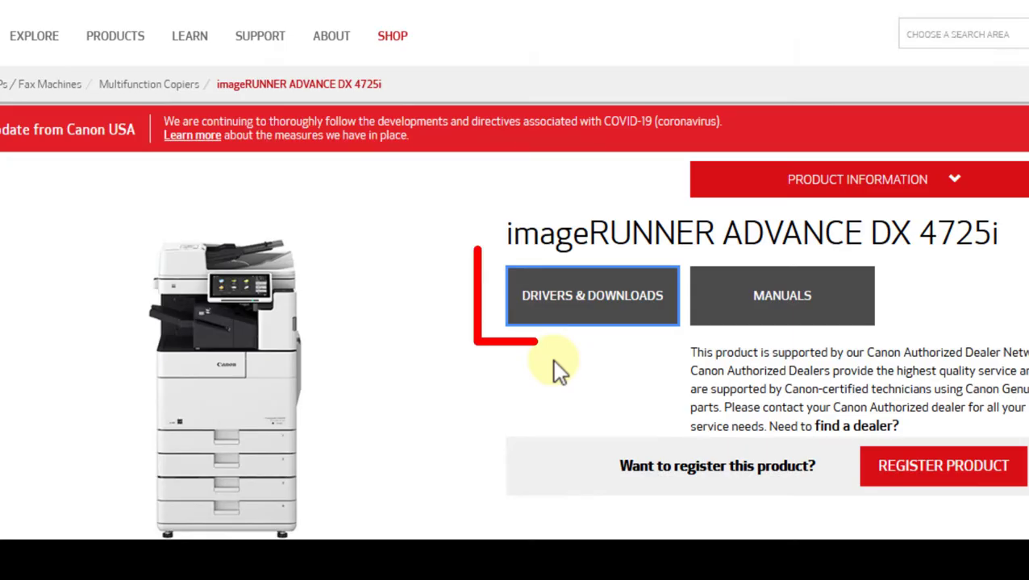
click(594, 302)
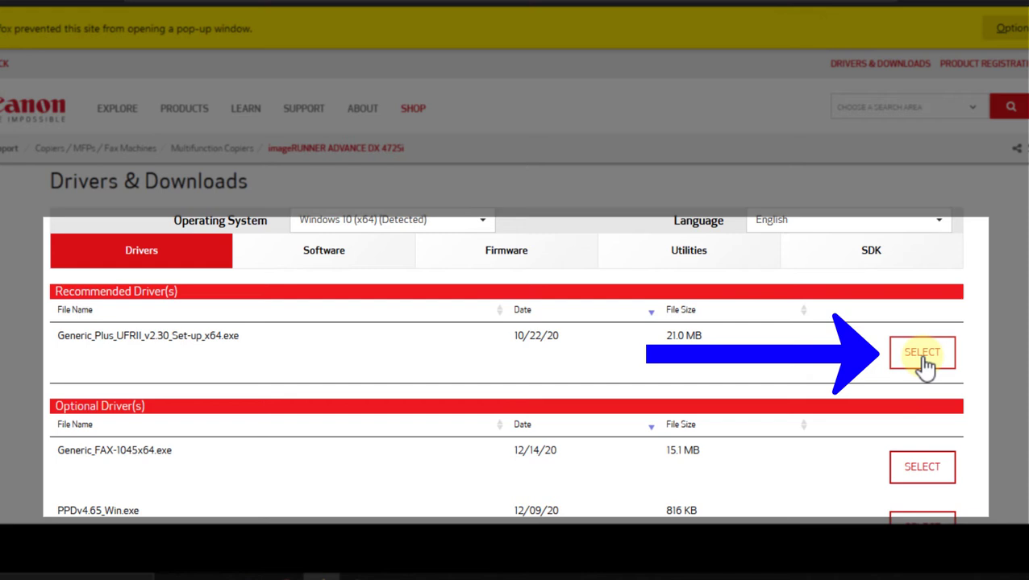
Step: Download the recommended Generic_Plus_UFRII_v2.30_Set-up_x64.exe driver
click(924, 355)
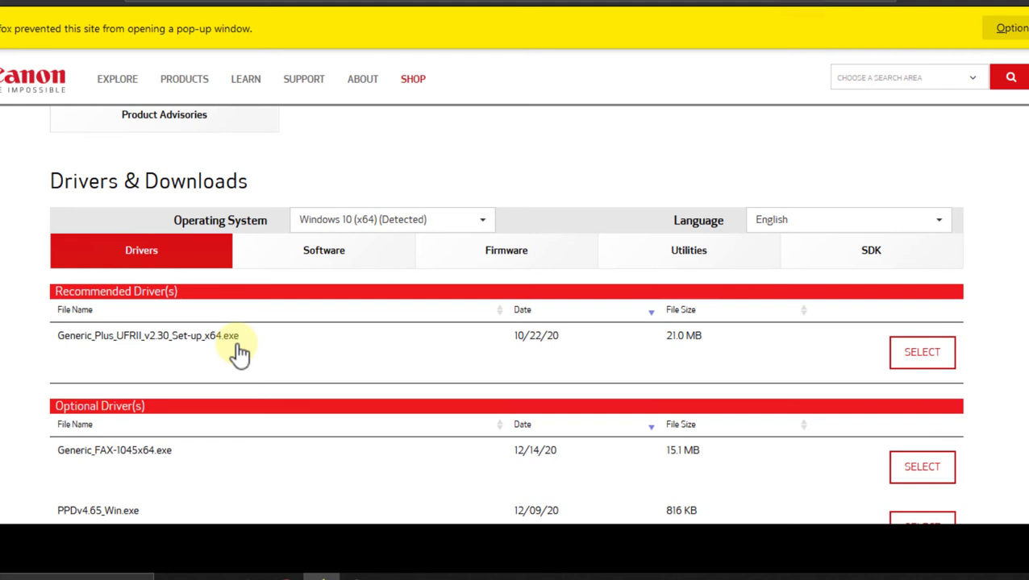
scroll(240, 353, down, 4)
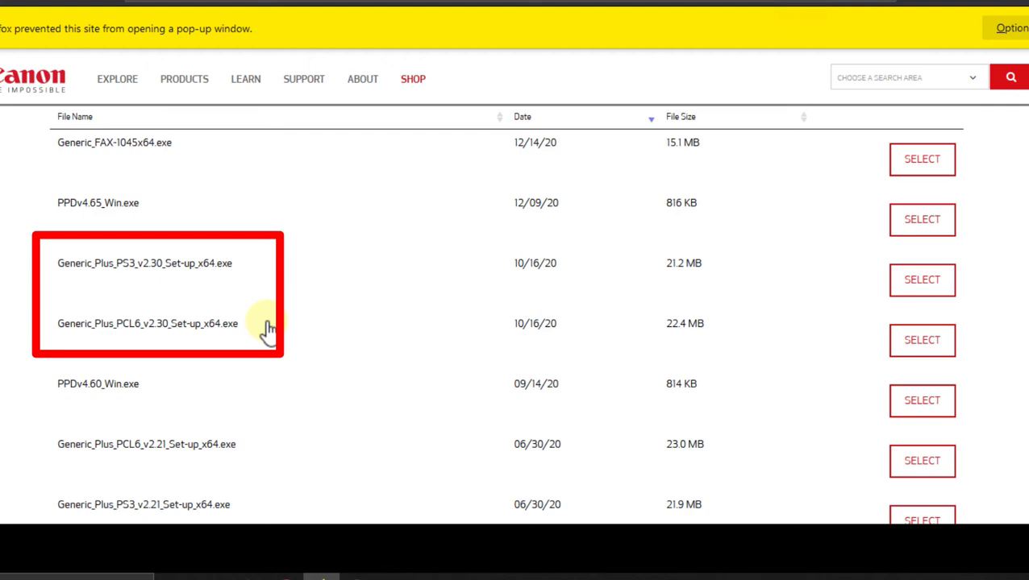
scroll(266, 330, up, 4)
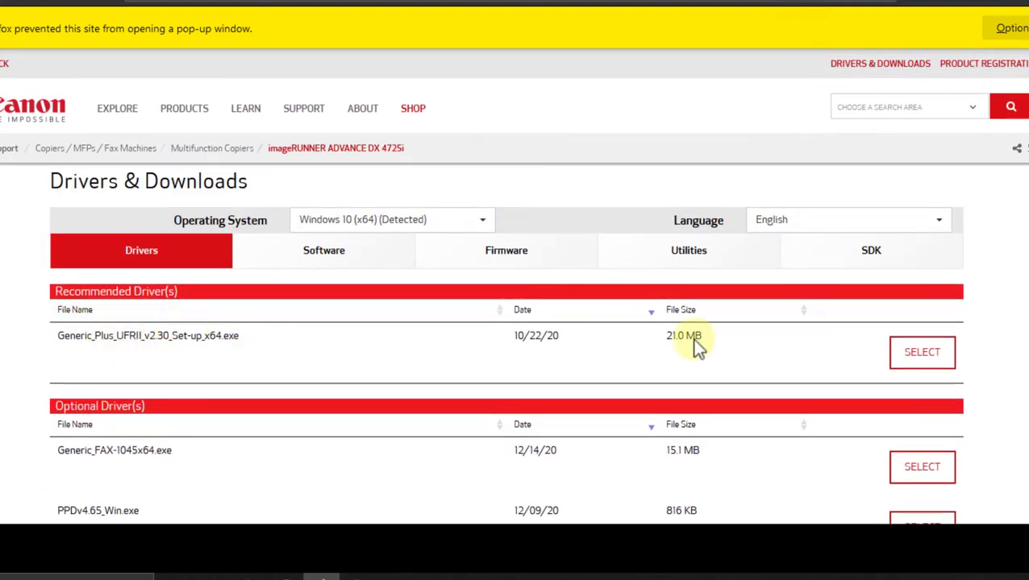
click(922, 355)
click(889, 458)
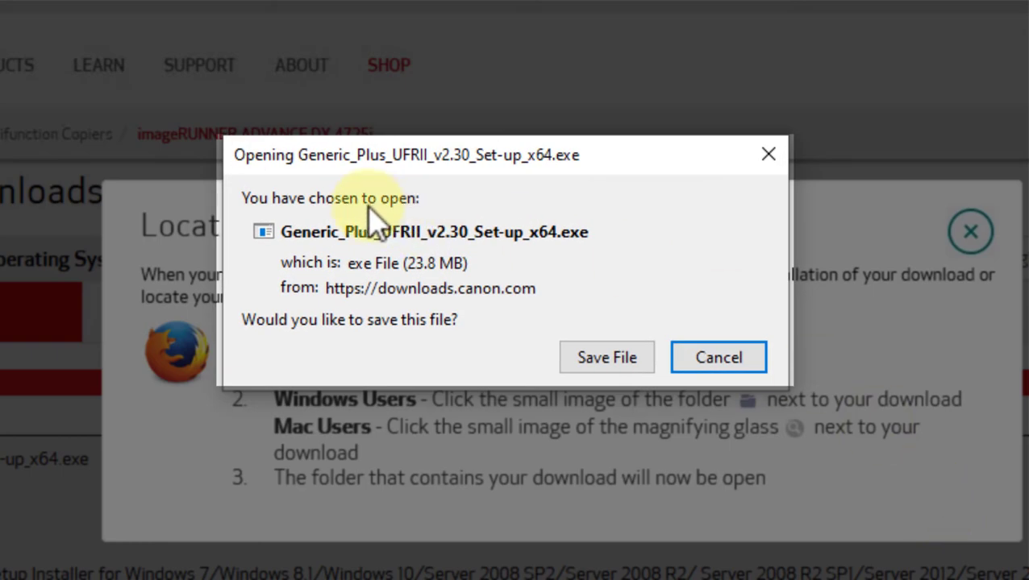
Step: Save Generic_Plus_UFRII_v2.30_Set-up_x64.exe and select it in the Downloads folder
click(605, 361)
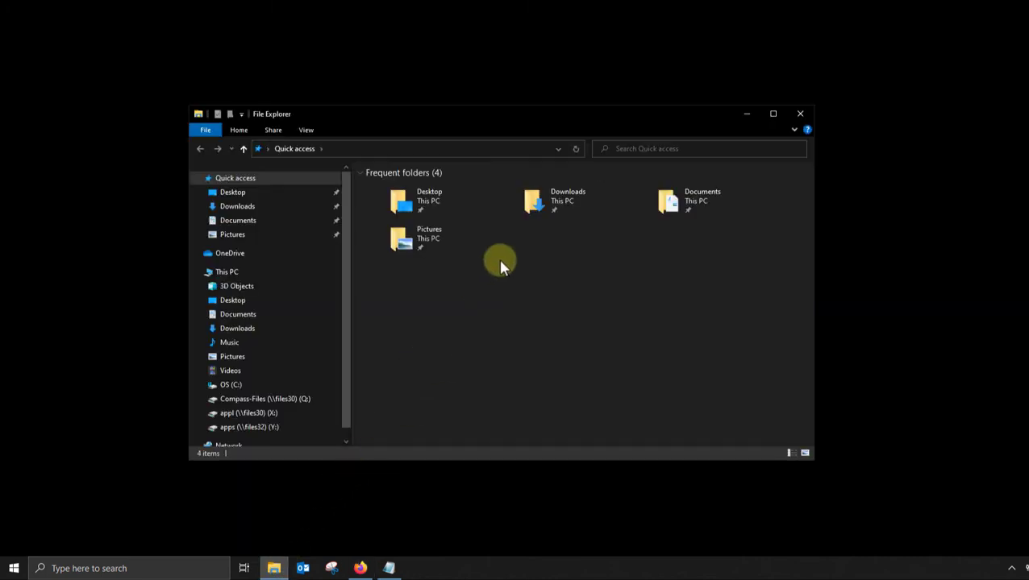
double_click(549, 207)
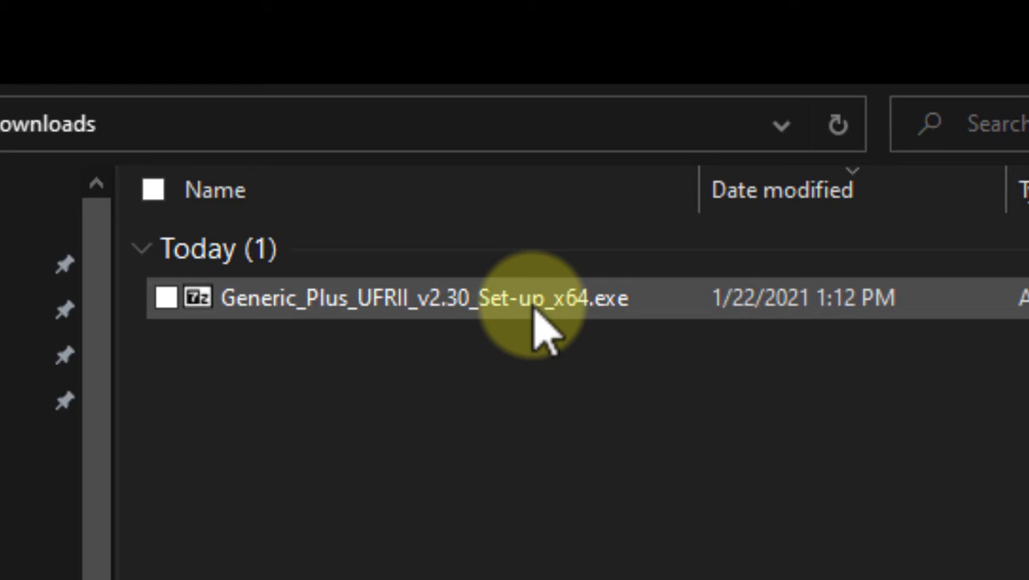
click(403, 308)
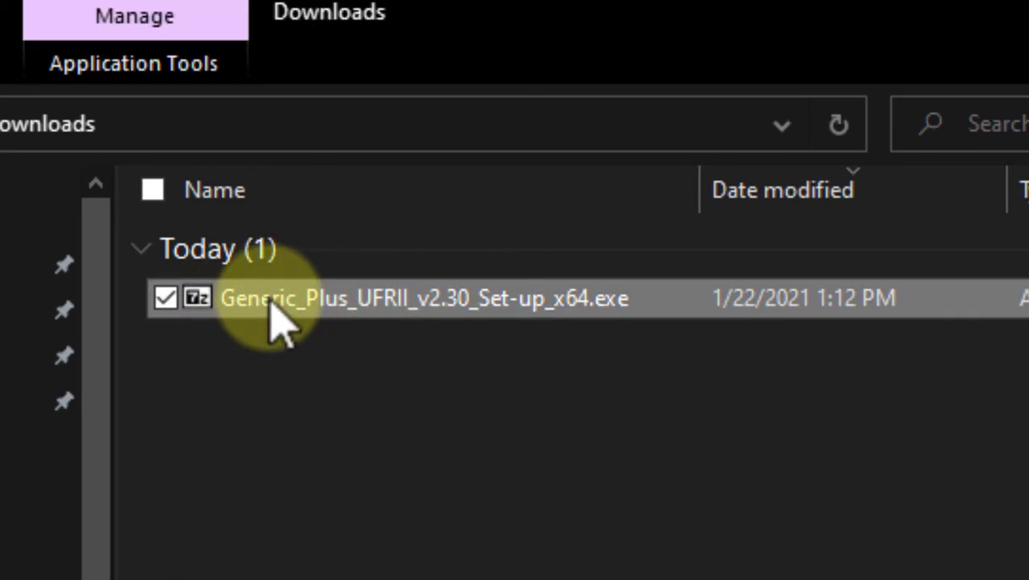
Step: Extract the driver archive into Downloads and open the Generic_Plus_UFRII_v2.30_Set-up_x64 folder
double_click(278, 319)
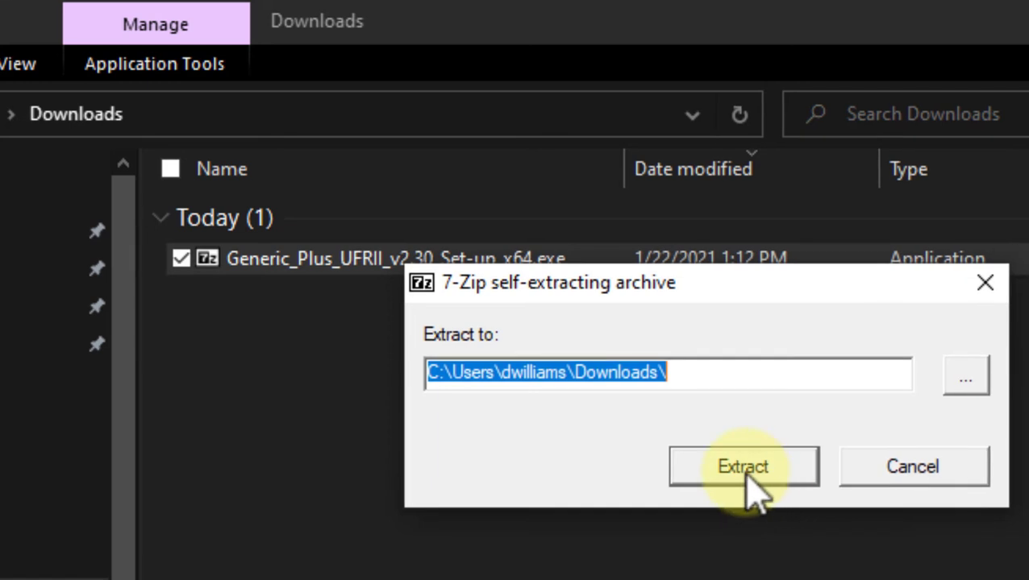
click(743, 470)
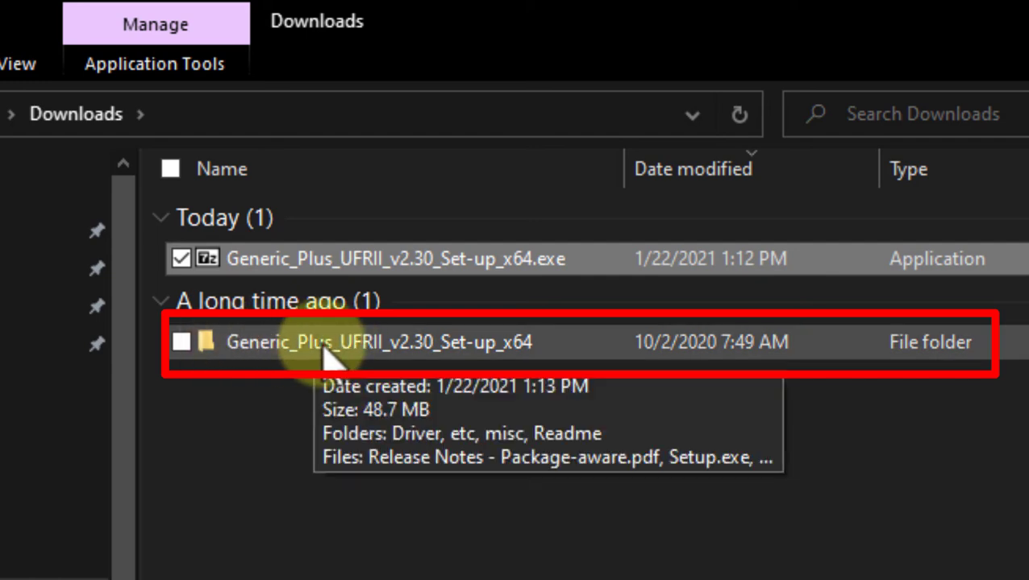
double_click(326, 354)
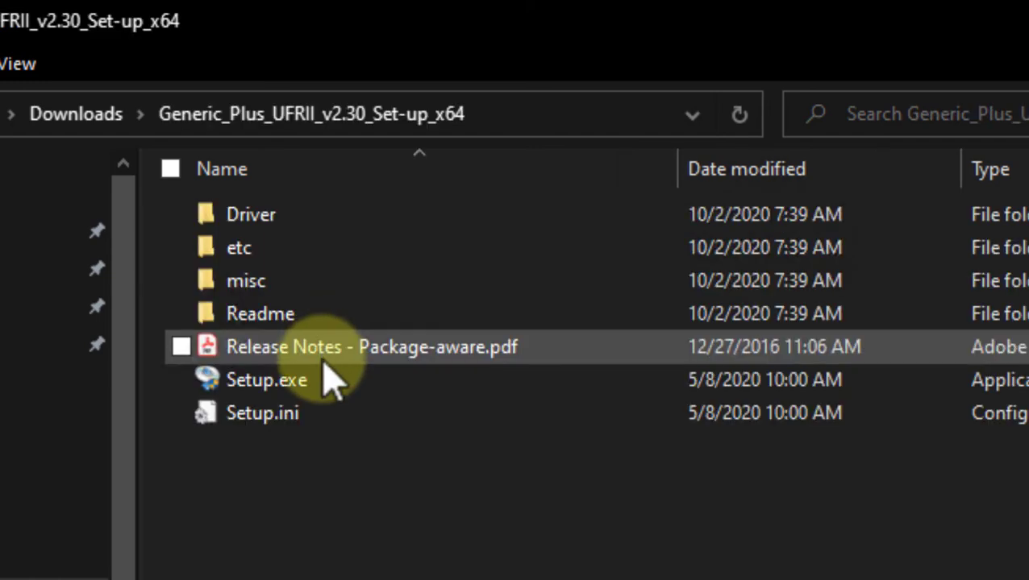
key(alt+Left)
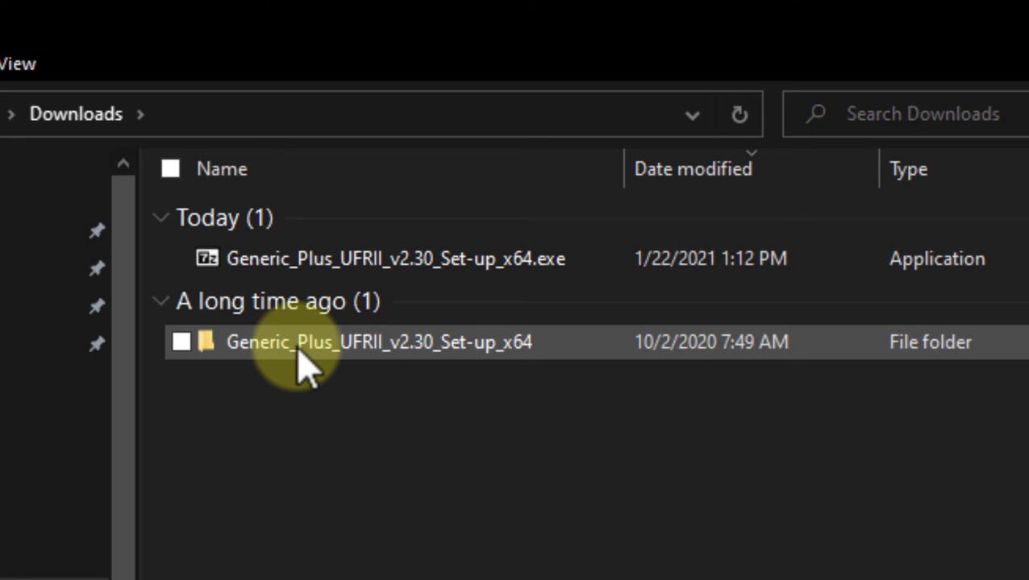
double_click(304, 362)
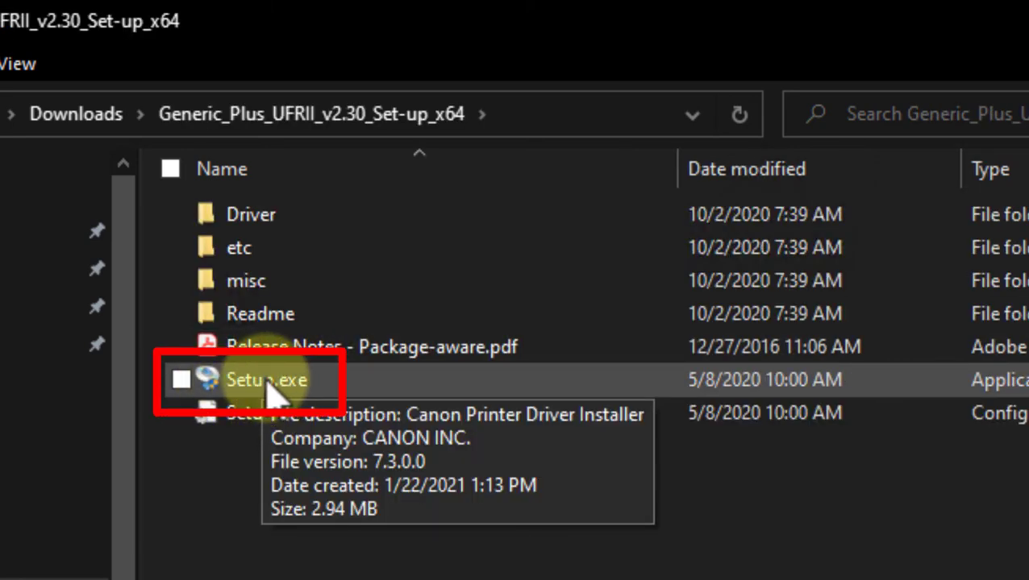
Step: Launch Setup.exe, get past the welcome page and licence, and allow the firewall change
double_click(268, 385)
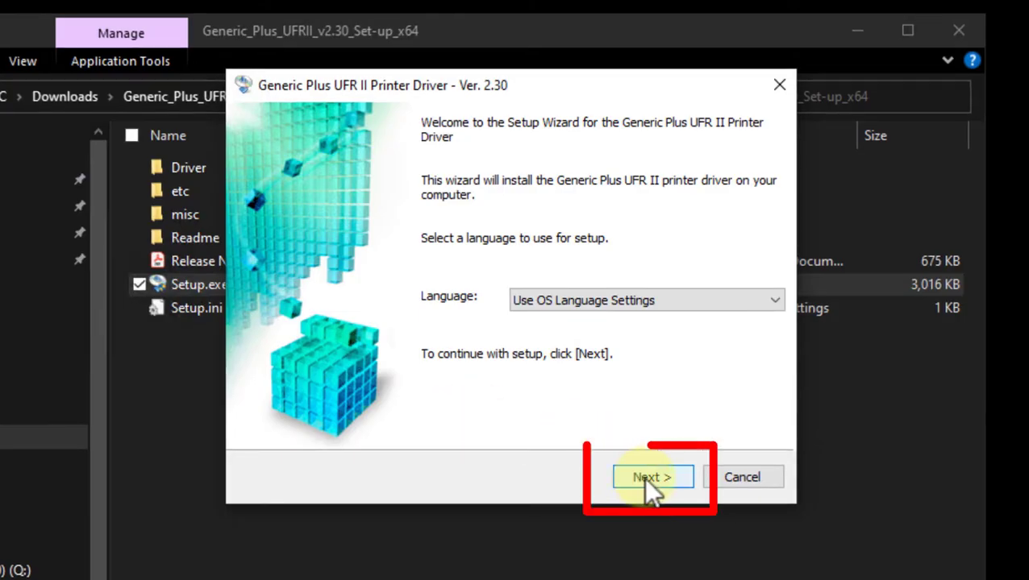
click(644, 478)
scroll(734, 332, down, 10)
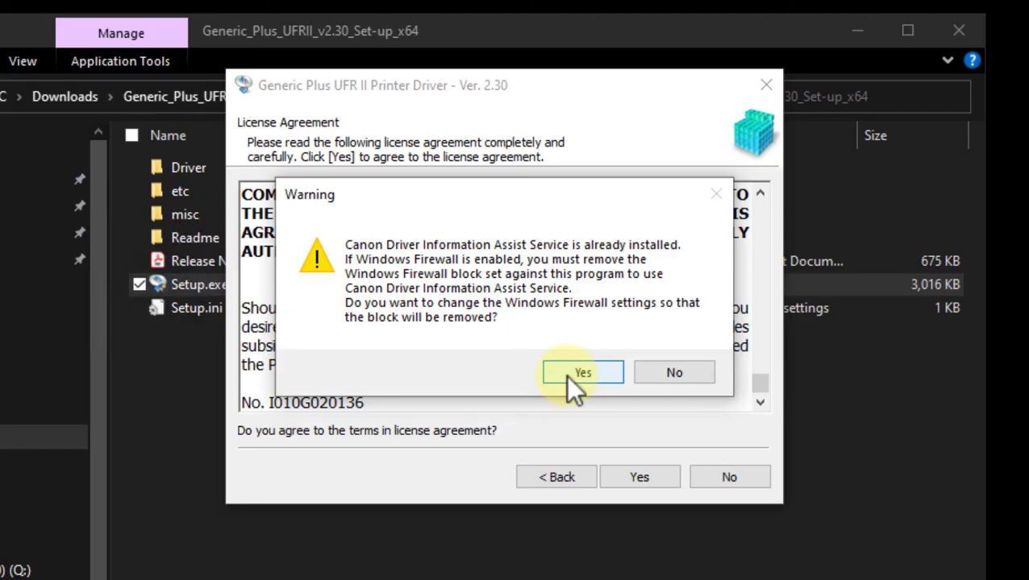
click(566, 374)
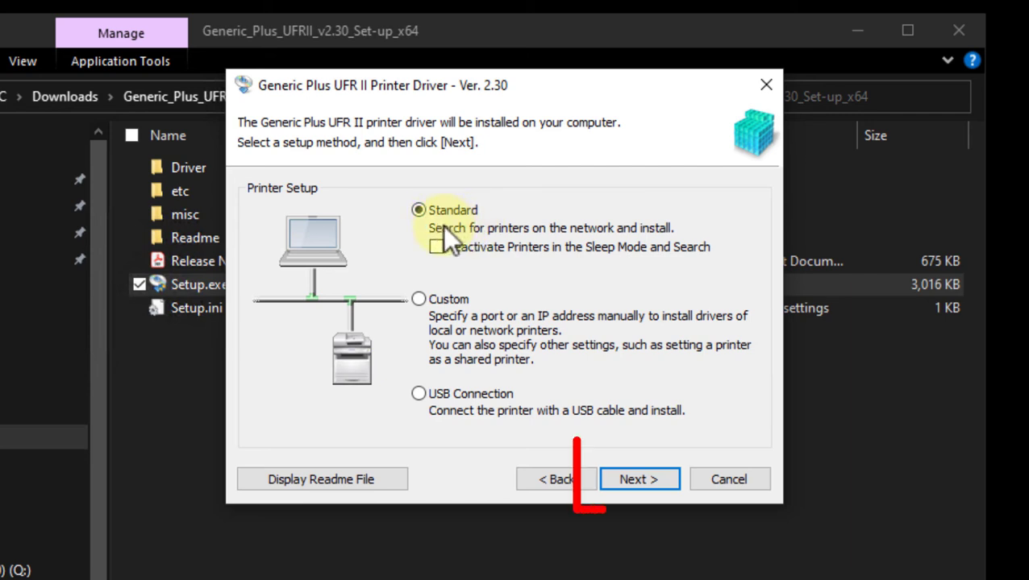
Step: Back out of the network printer search and choose Custom setup to reach the configuration profiles
click(645, 475)
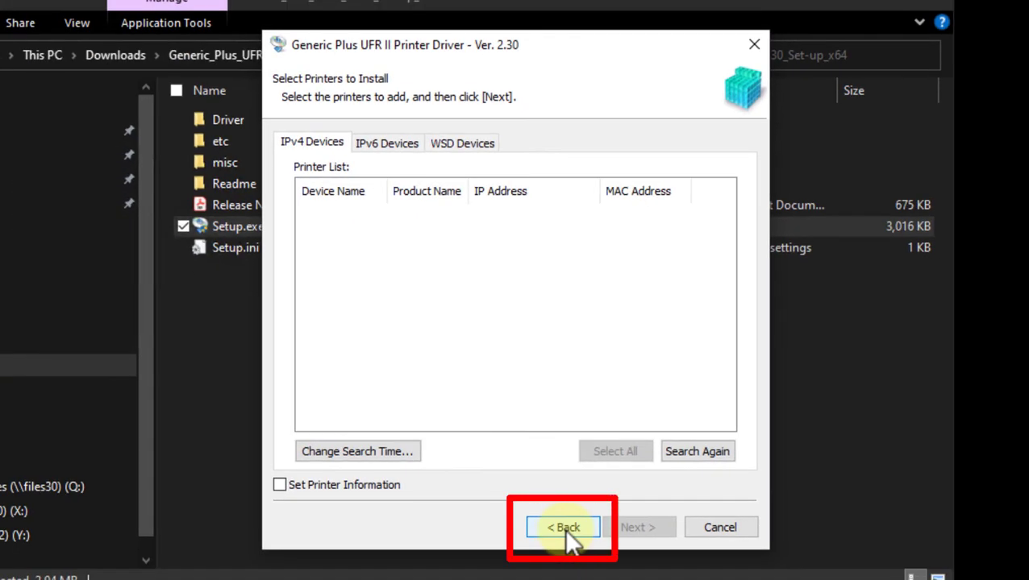
click(564, 528)
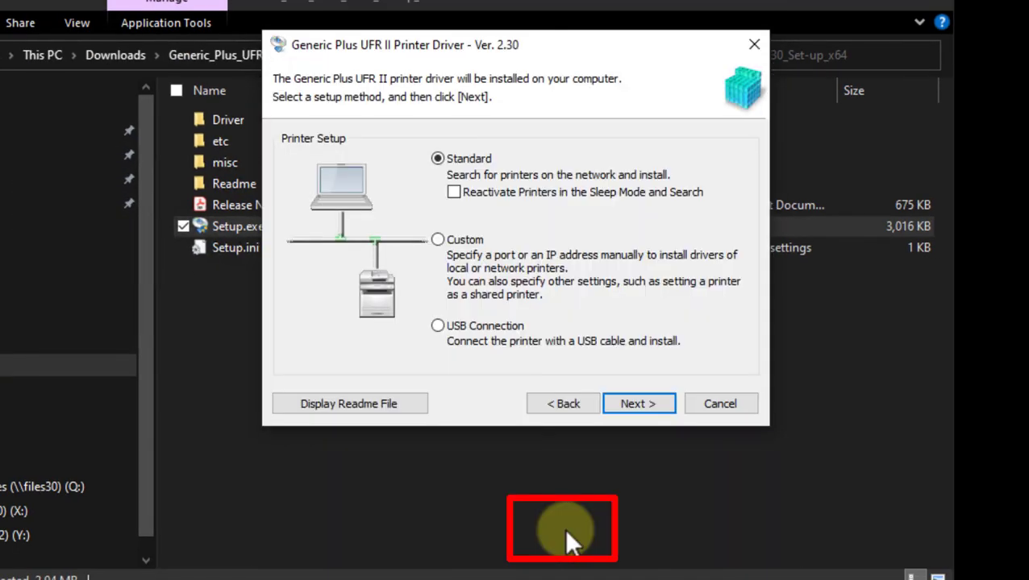
click(438, 239)
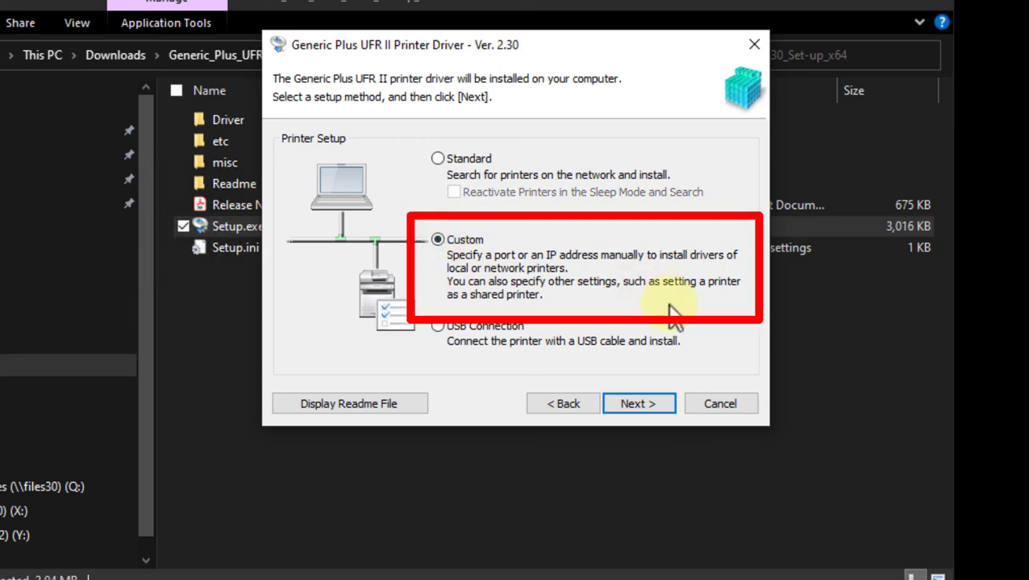
click(646, 401)
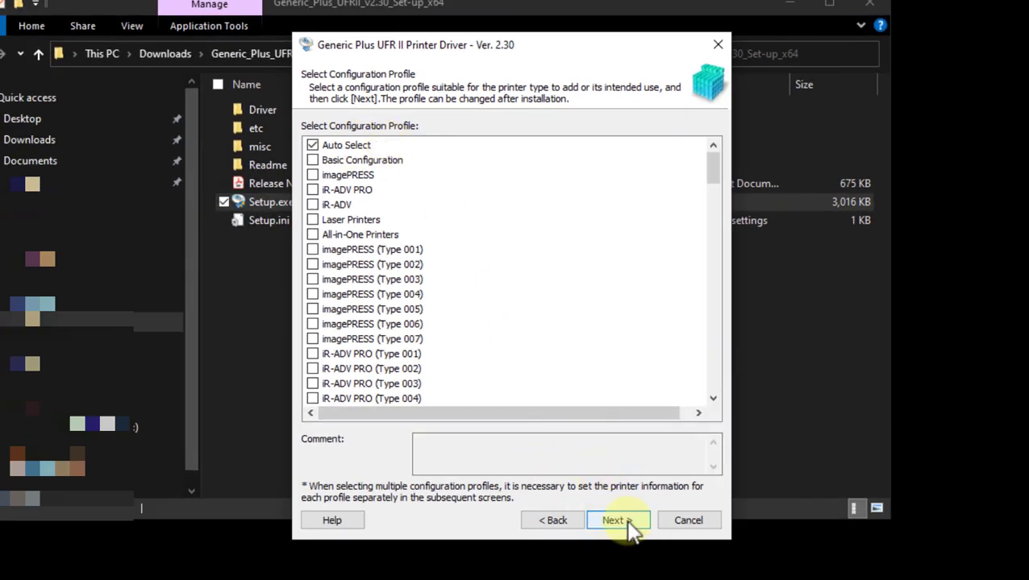
Step: Replace the printer name with 'Copyroom - Floor 3' on the Printer Information page
click(634, 542)
key(ctrl+a)
key(BackSpace)
text(Copy)
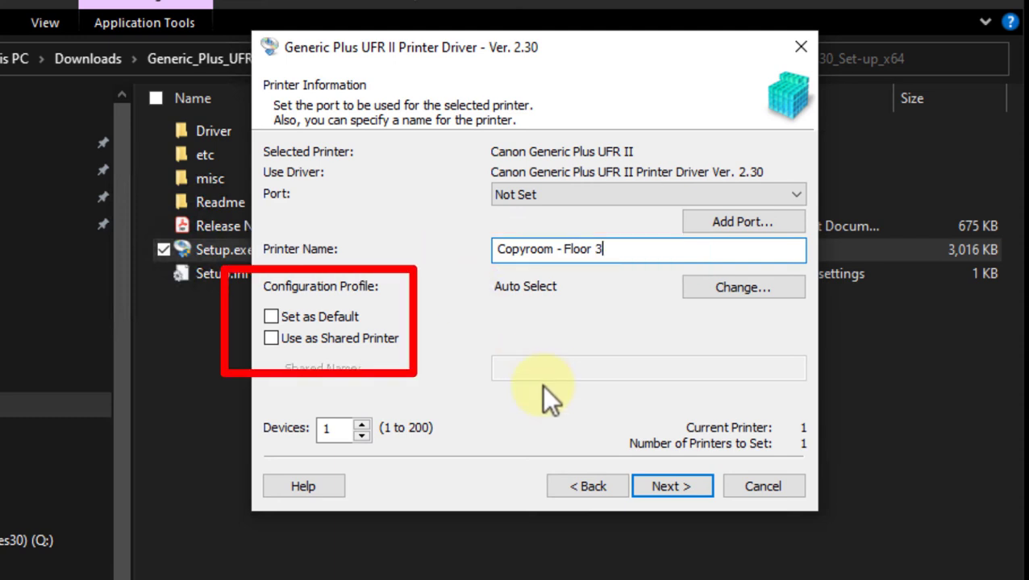
Step: Set Copyroom - Floor 3 as default and add a new Standard TCP/IP Port
click(271, 317)
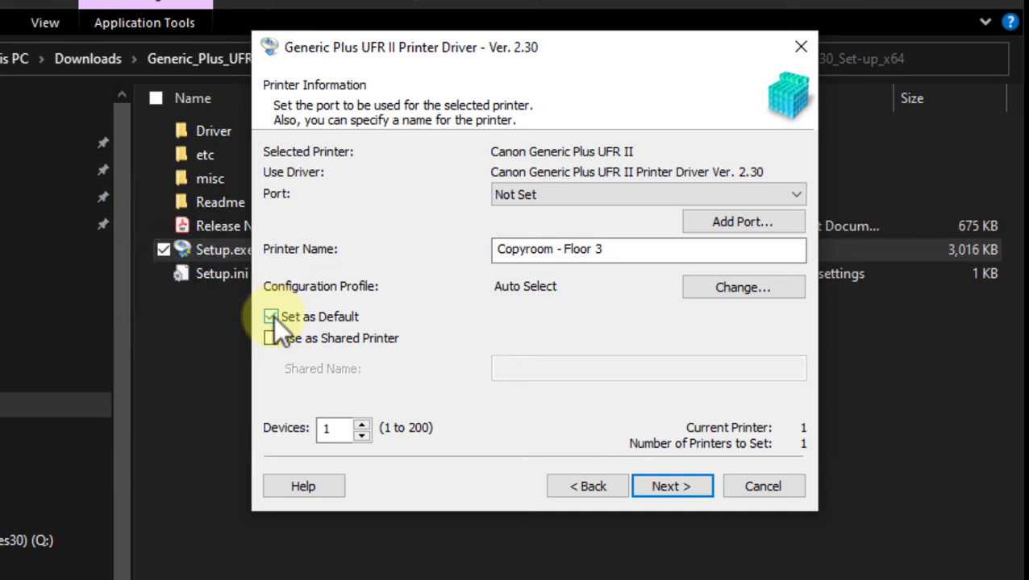
click(744, 222)
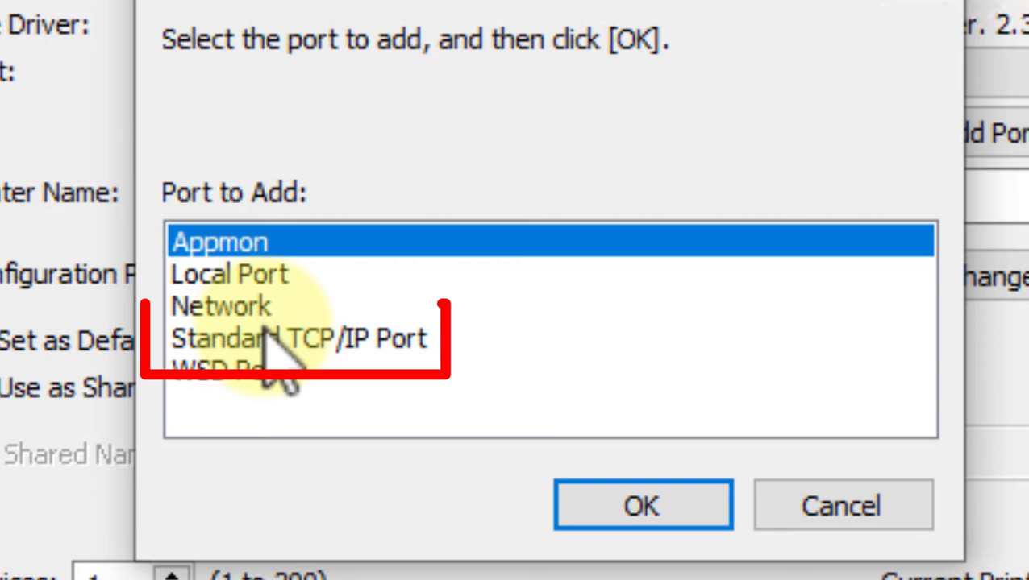
click(279, 334)
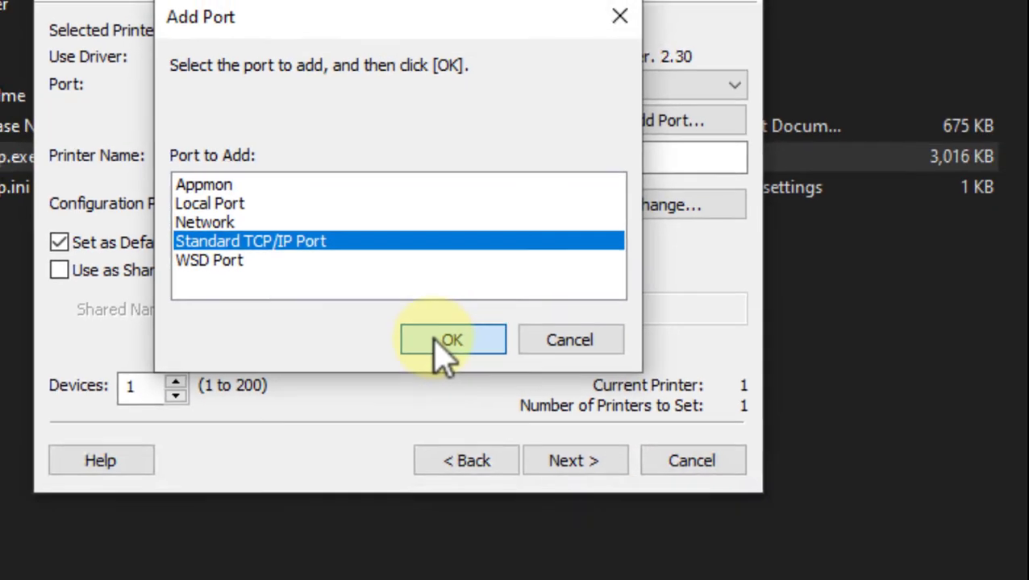
click(435, 339)
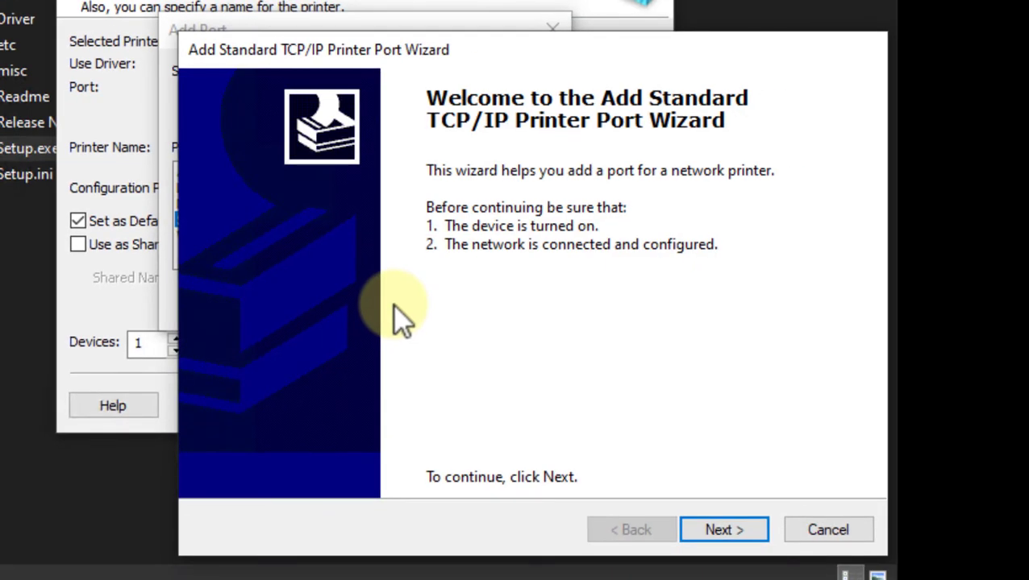
Step: Create the TCP/IP port for IP address 10.3.35.116
click(734, 539)
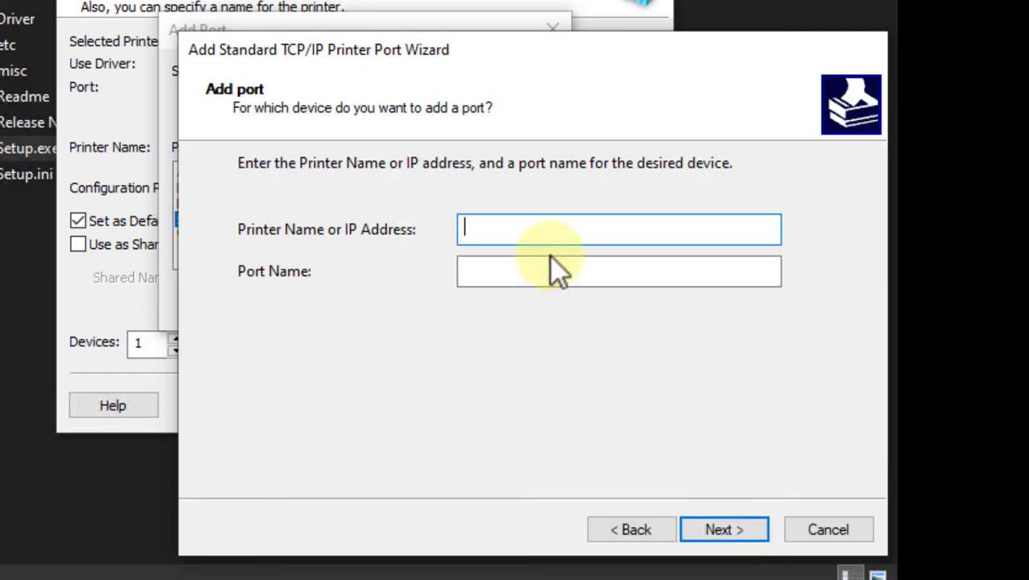
text(10.3.35.116)
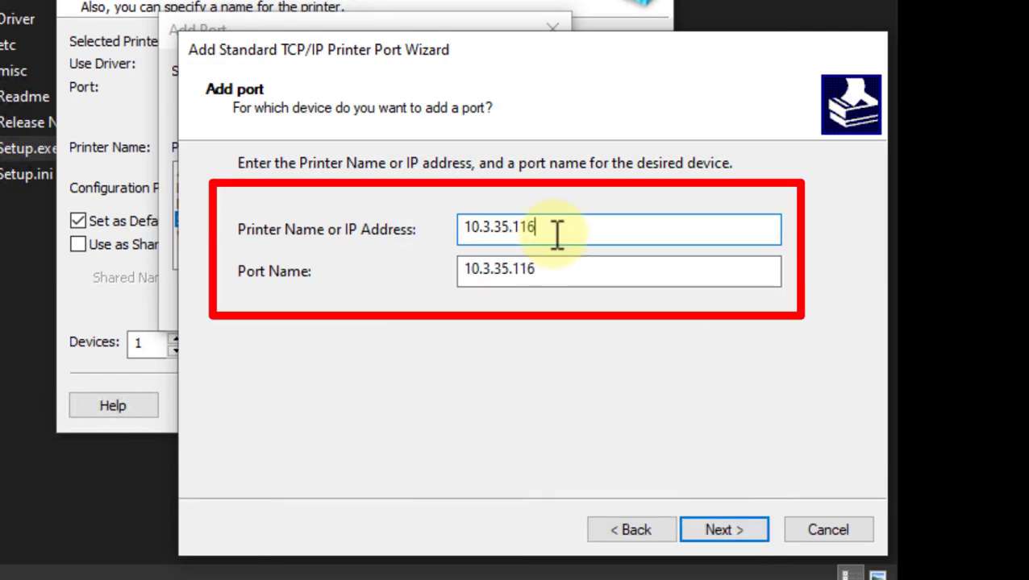
click(725, 534)
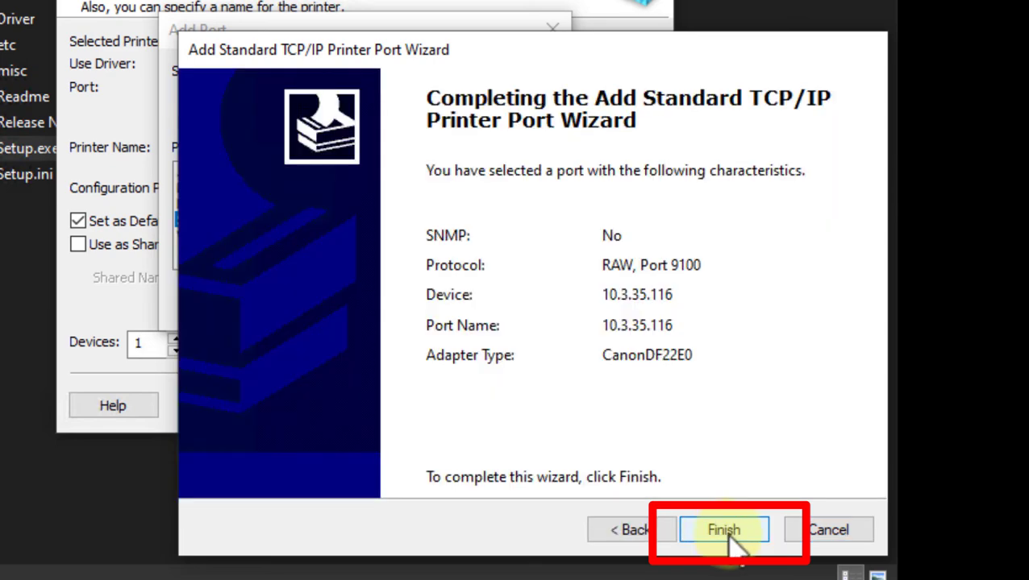
click(724, 531)
Step: Install the driver for Copyroom - Floor 3 from the summary page, then minimize File Explorer
click(508, 405)
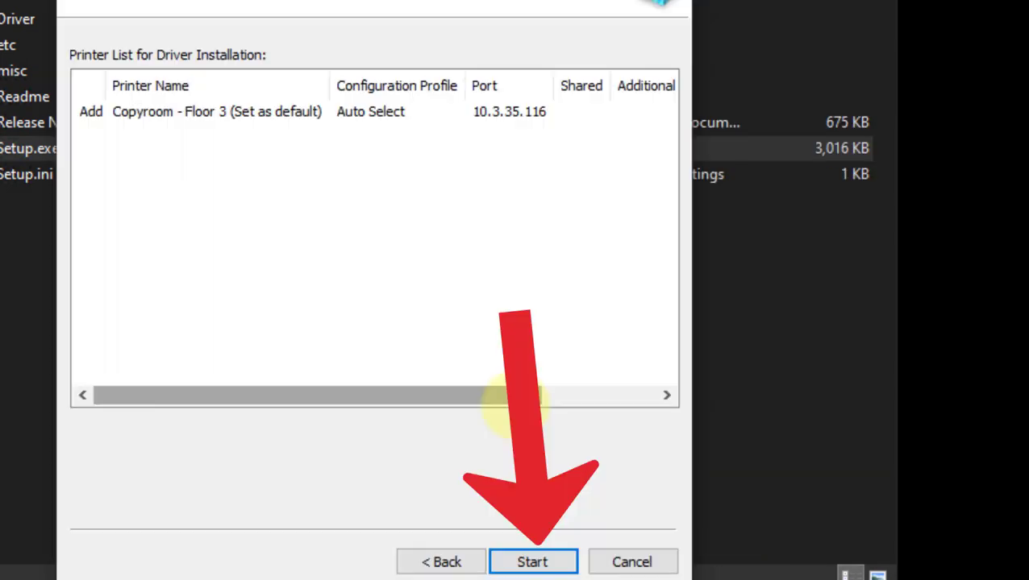
click(533, 564)
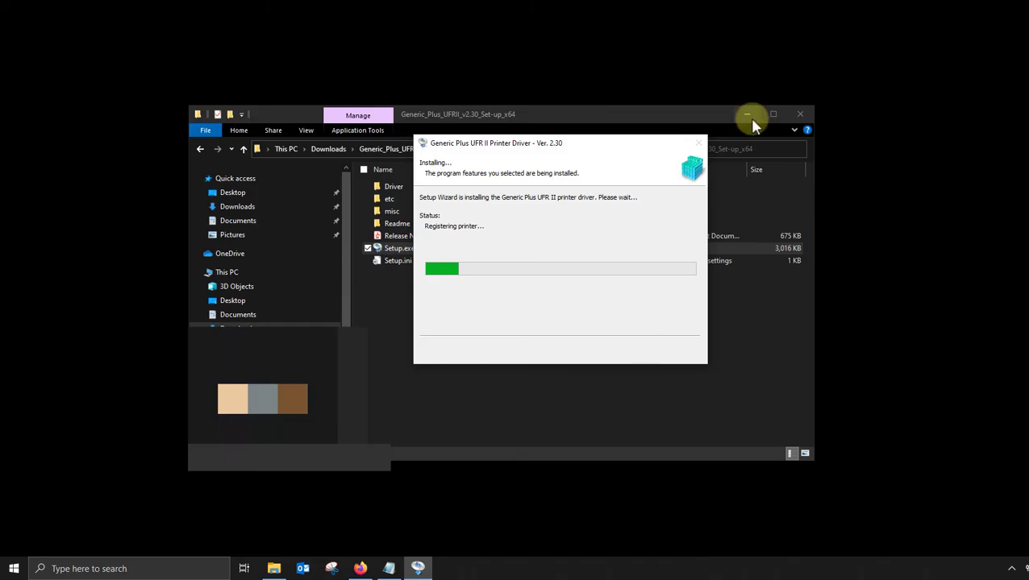
click(753, 115)
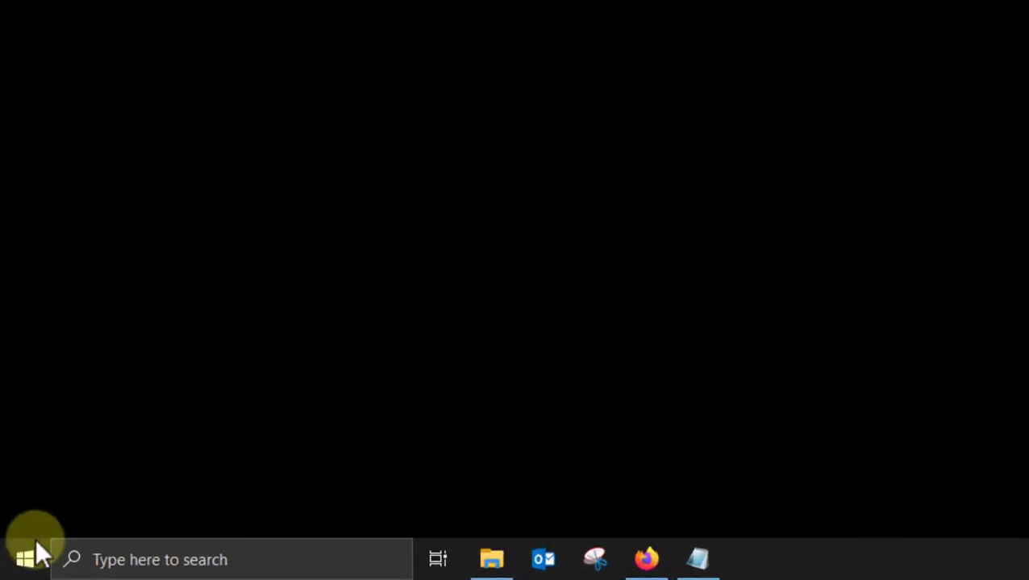
Step: Open Control Panel's Devices and Printers and bring up the Copyroom - Floor 3 context menu
text(Control)
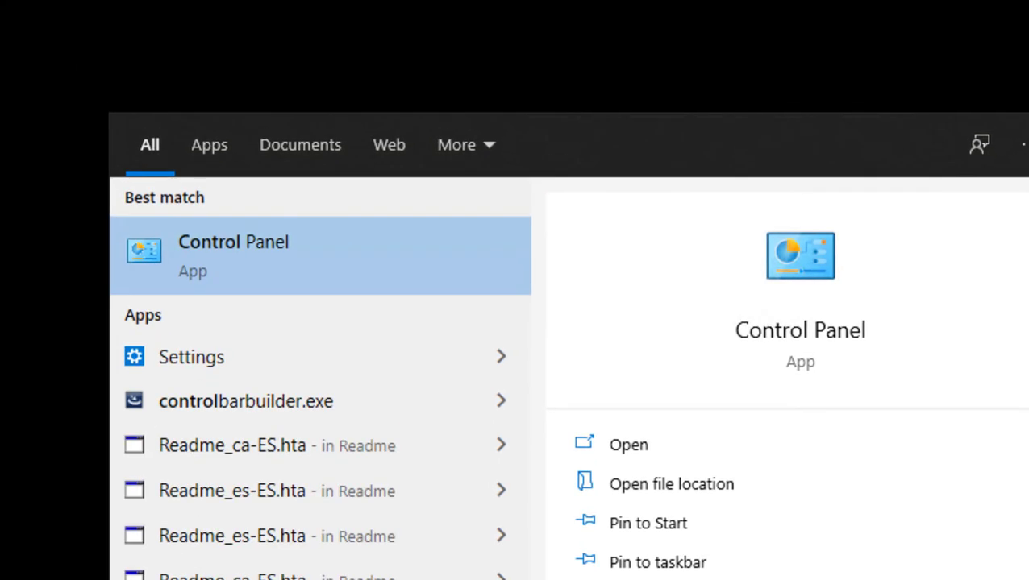
click(251, 263)
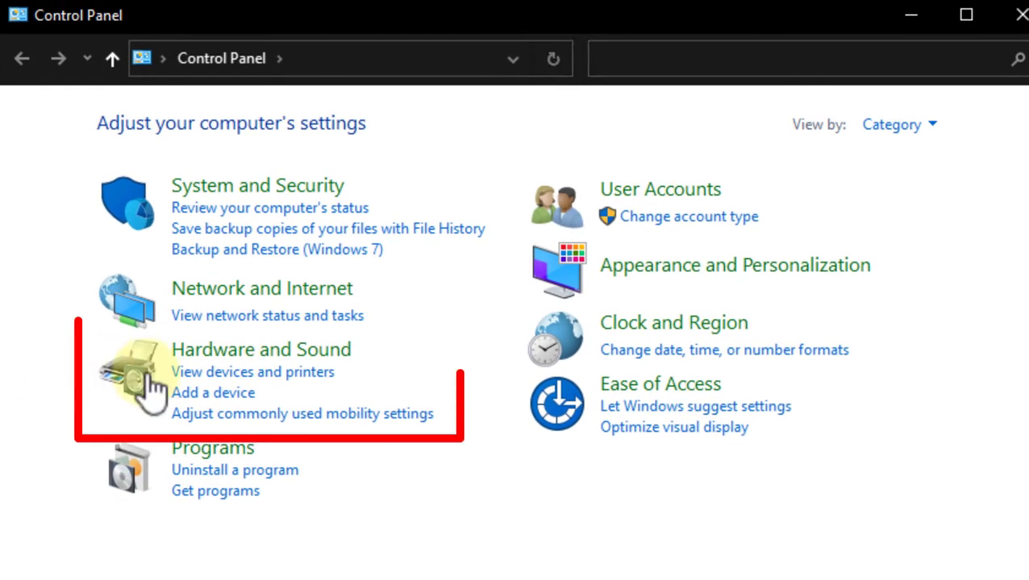
click(288, 376)
scroll(355, 436, down, 3)
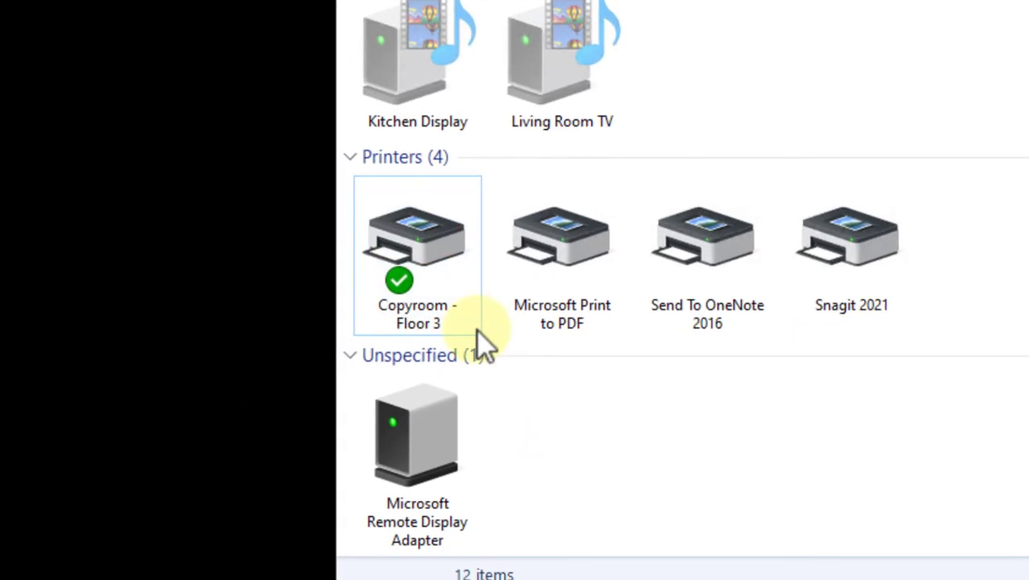
right_click(433, 246)
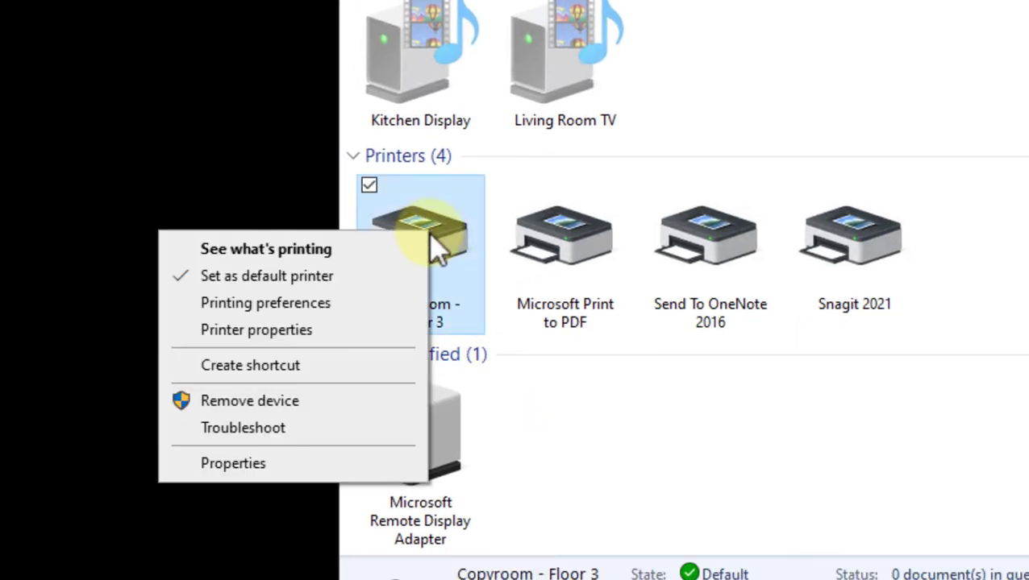
Step: In Copyroom - Floor 3's Printing Preferences, choose 1-sided printing and Black and White colour mode
click(319, 331)
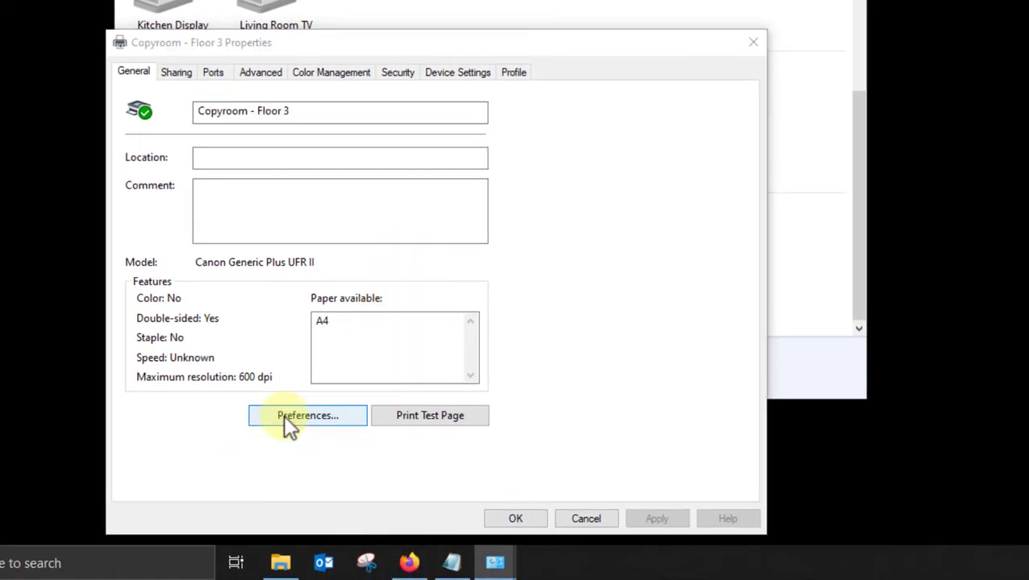
click(285, 418)
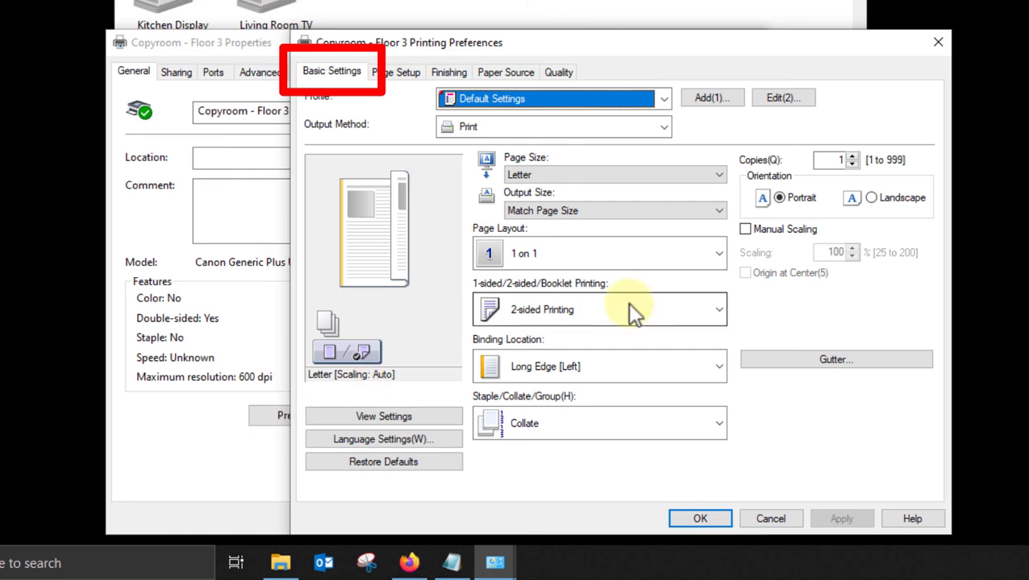
click(716, 309)
click(574, 344)
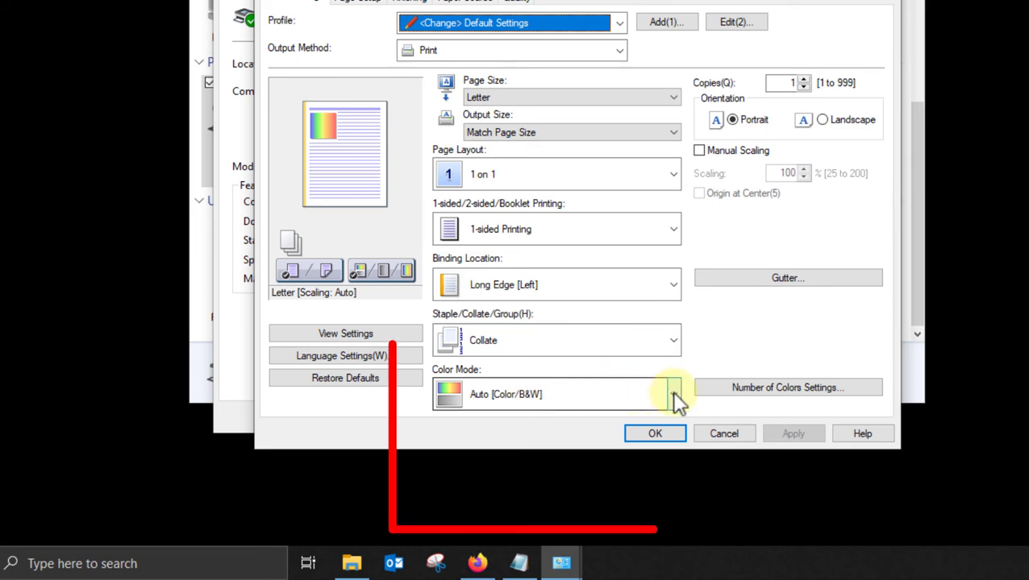
click(671, 393)
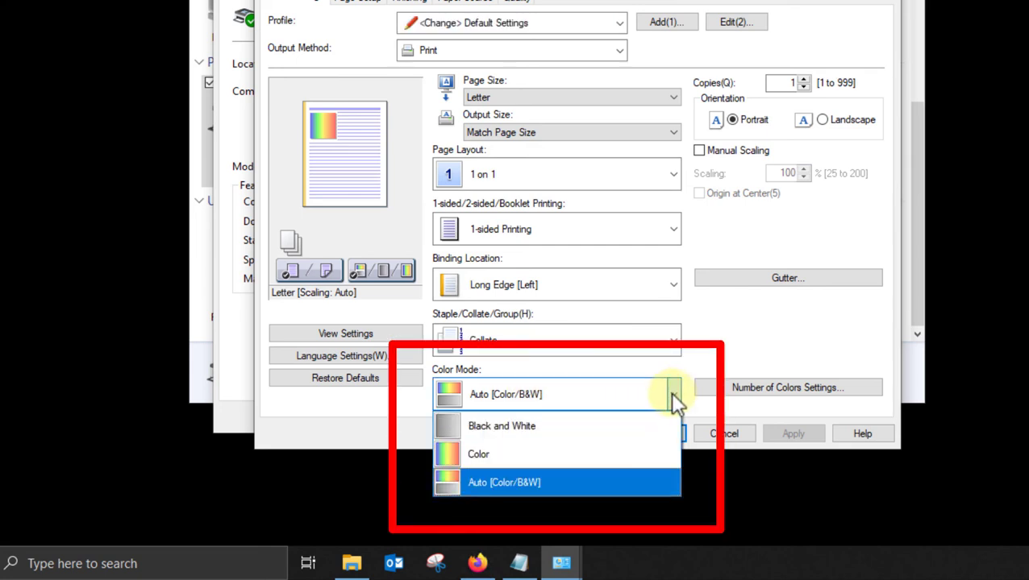
click(470, 429)
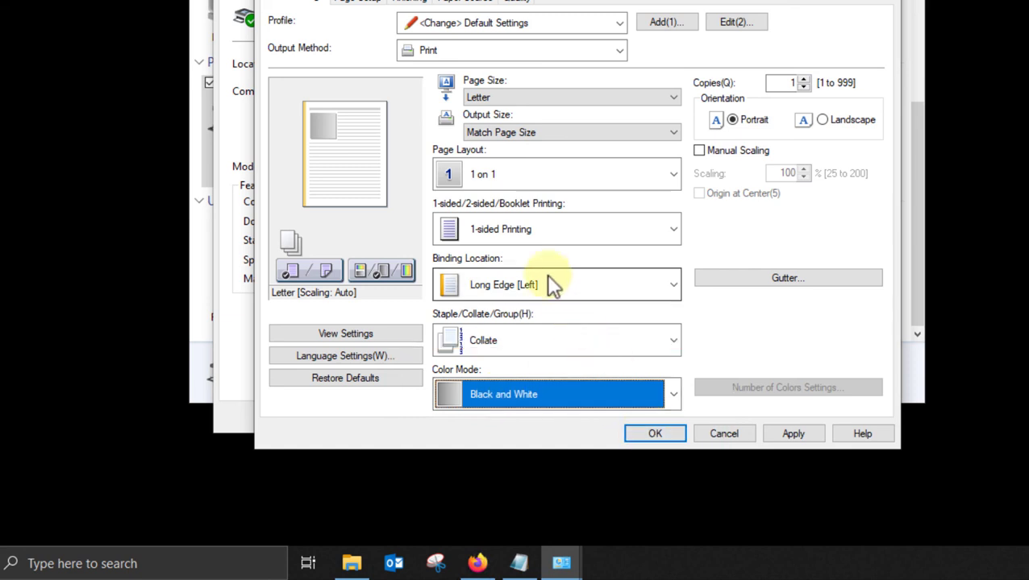
click(641, 440)
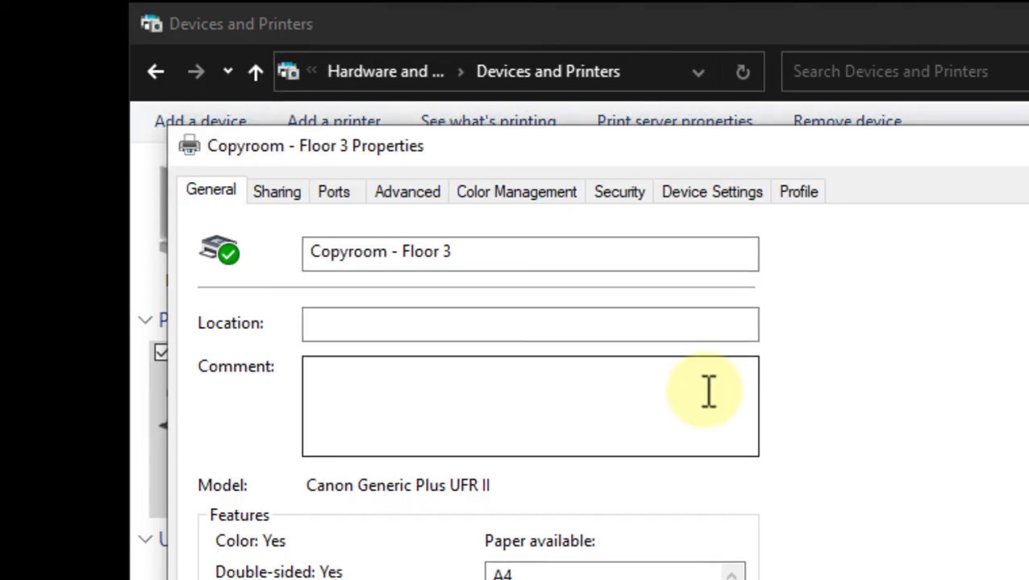
Step: Set the Advanced tab's Printing Defaults to Black and White colour mode and 1-sided printing
click(428, 192)
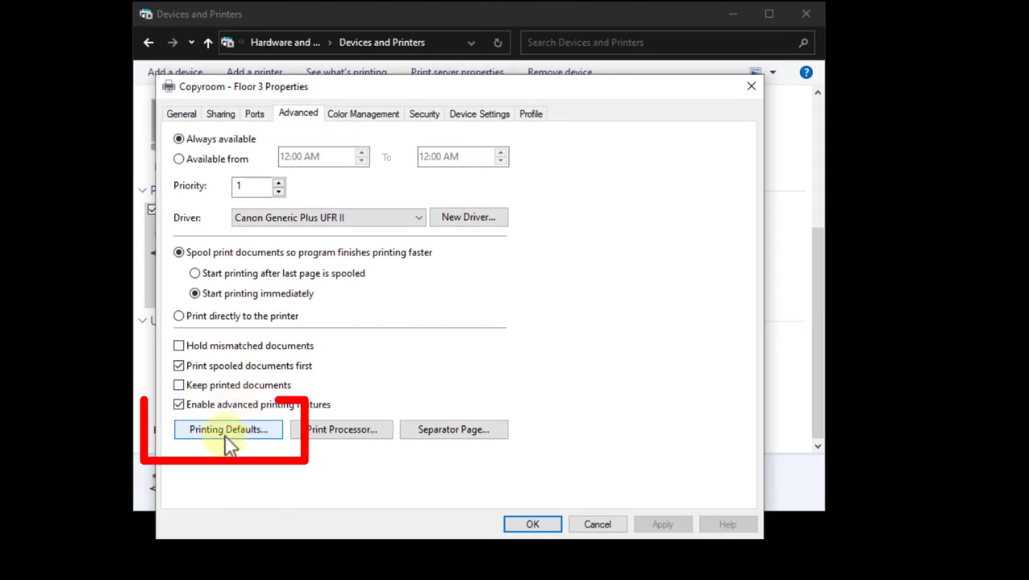
click(229, 430)
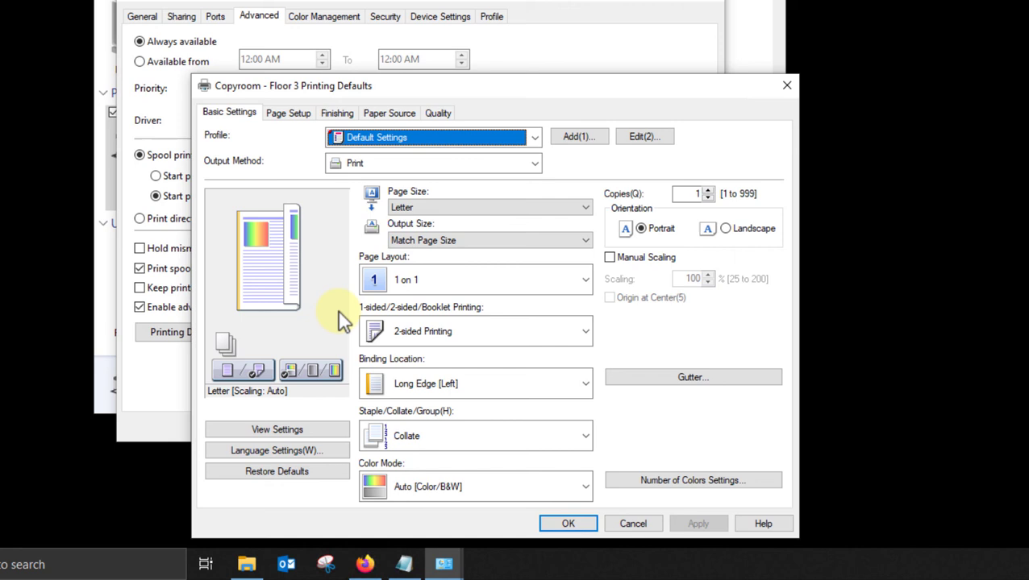
click(421, 488)
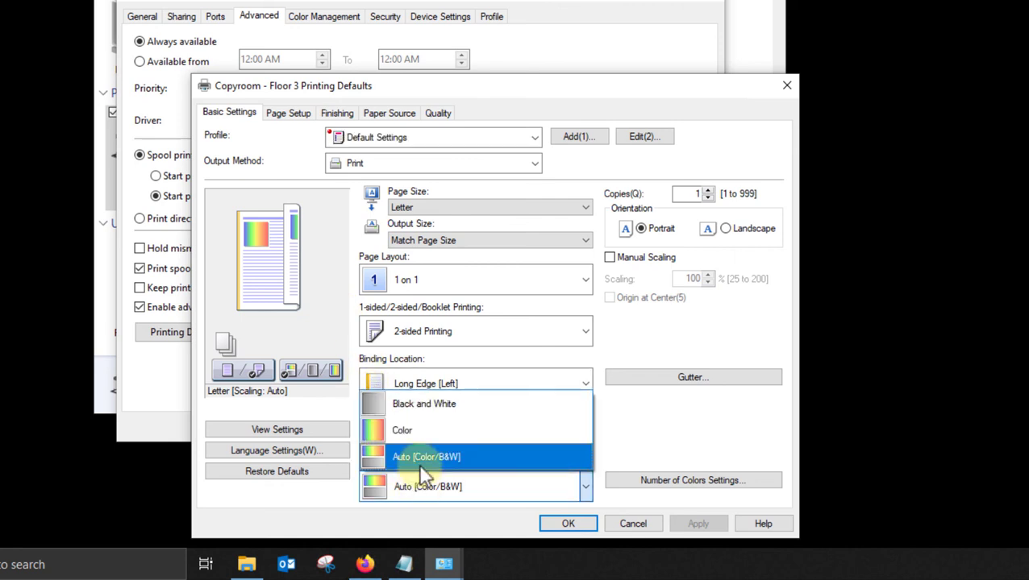
click(420, 401)
click(420, 330)
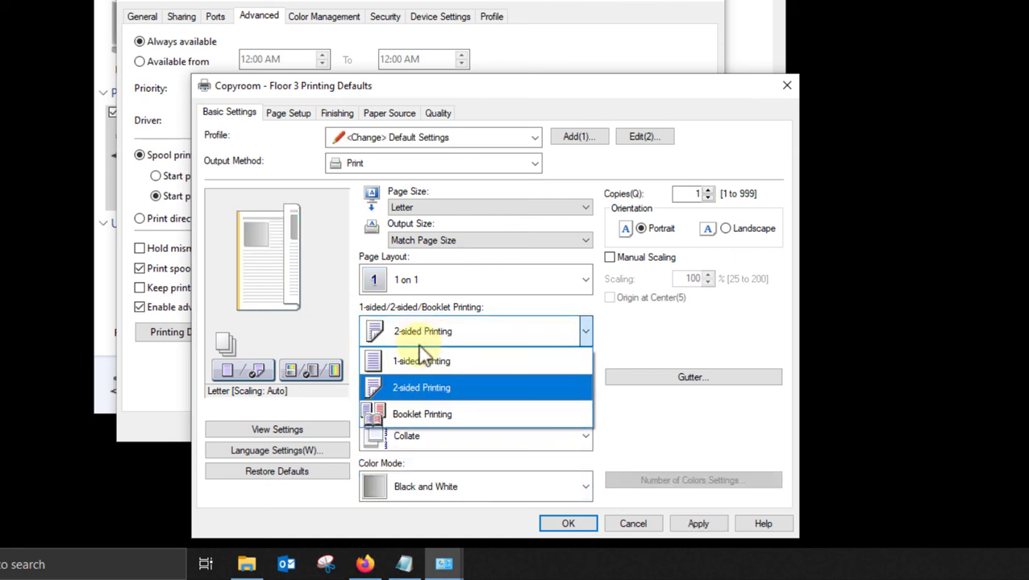
click(421, 360)
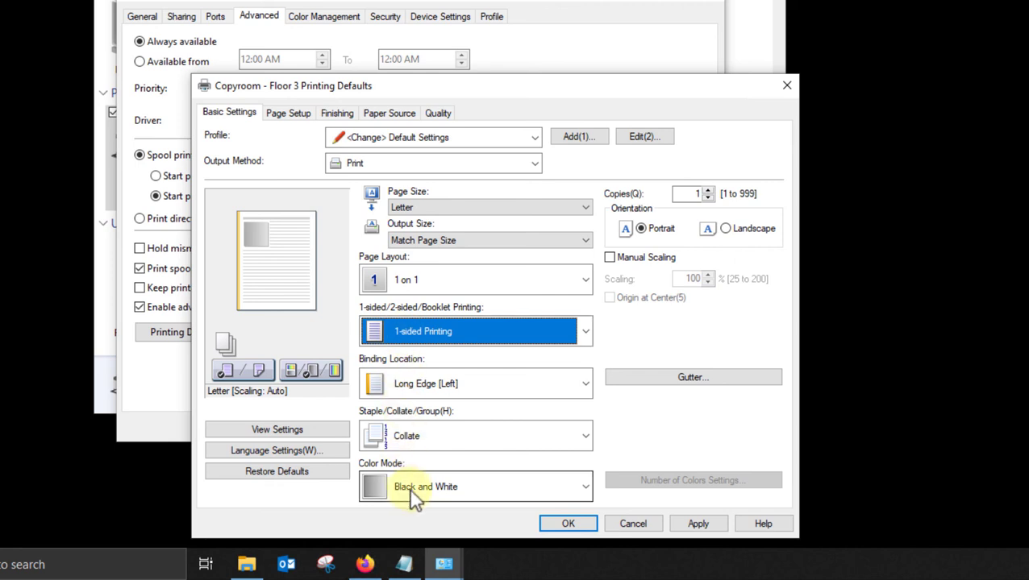
click(582, 524)
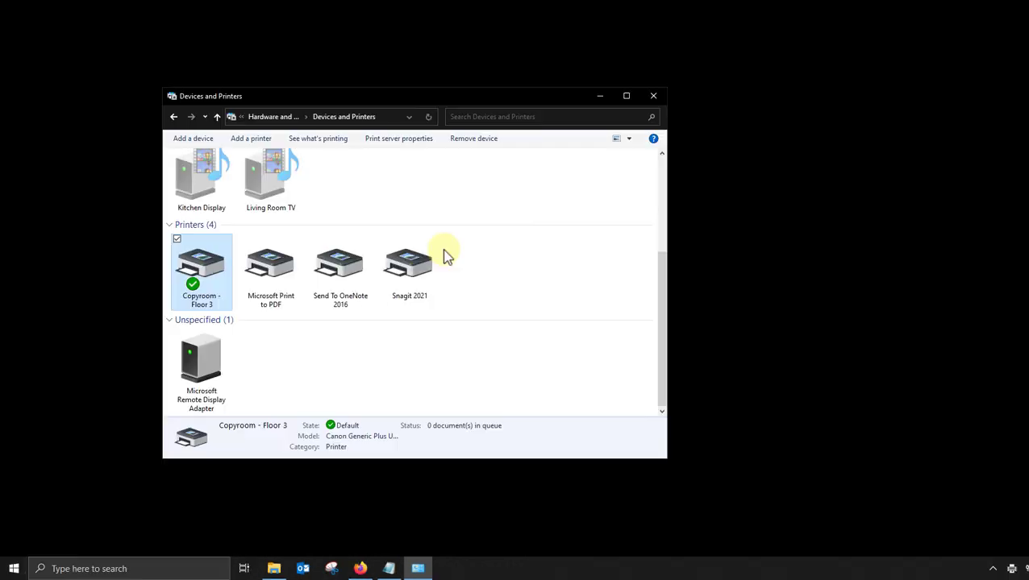
Step: Switch User Management to Department ID Management in Copyroom - Floor 3's Device Settings
right_click(202, 272)
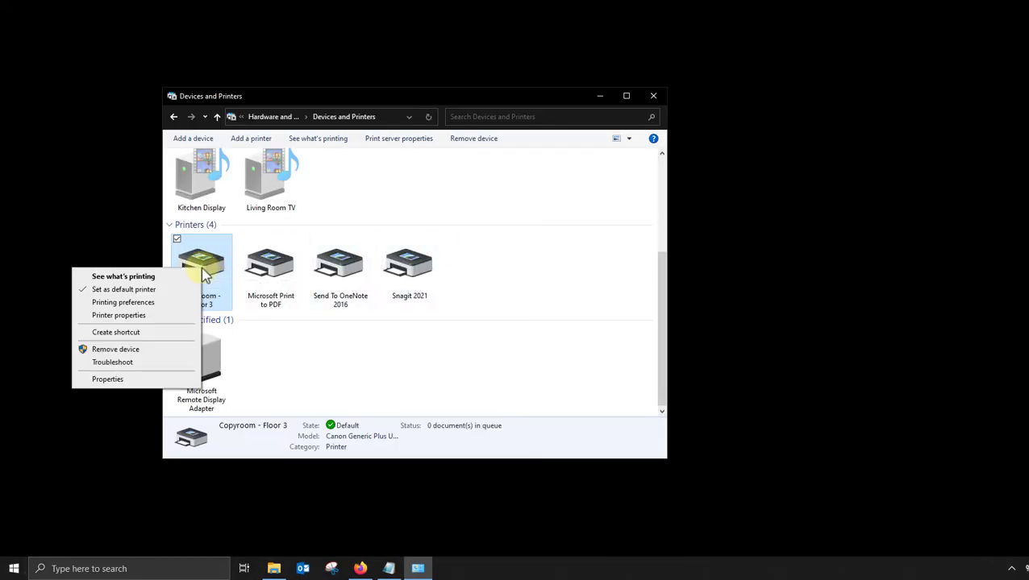
click(164, 318)
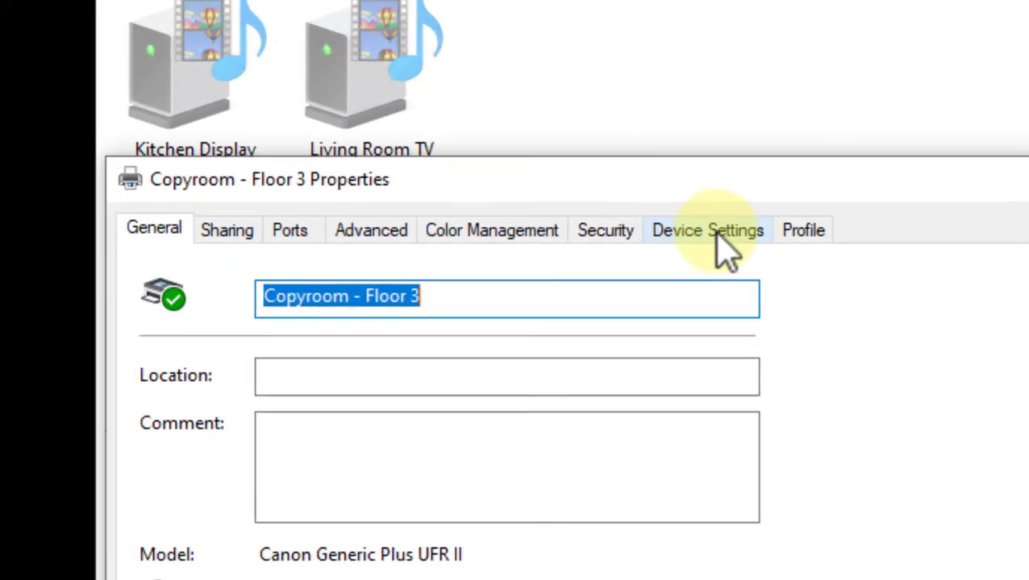
click(718, 237)
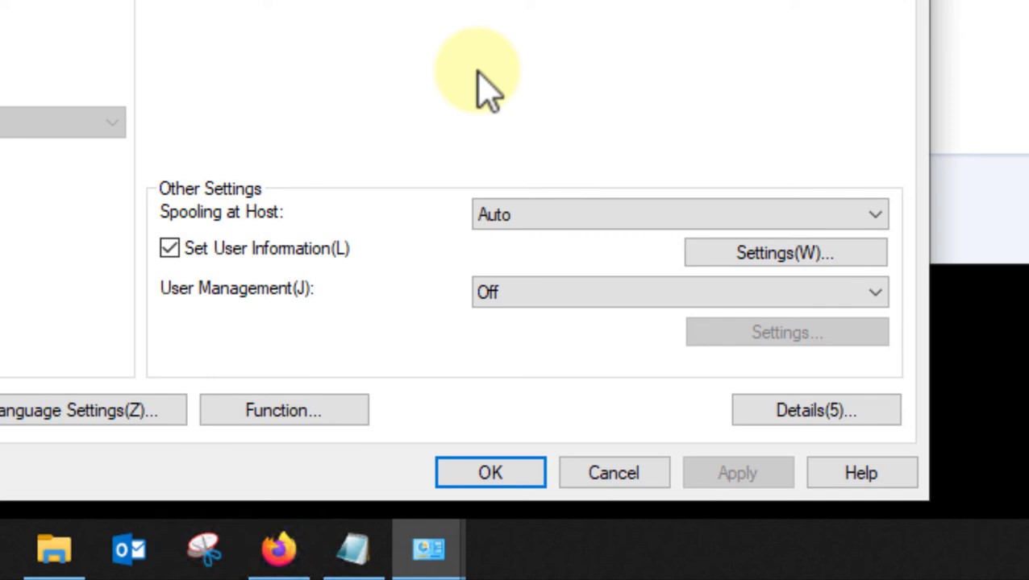
click(540, 290)
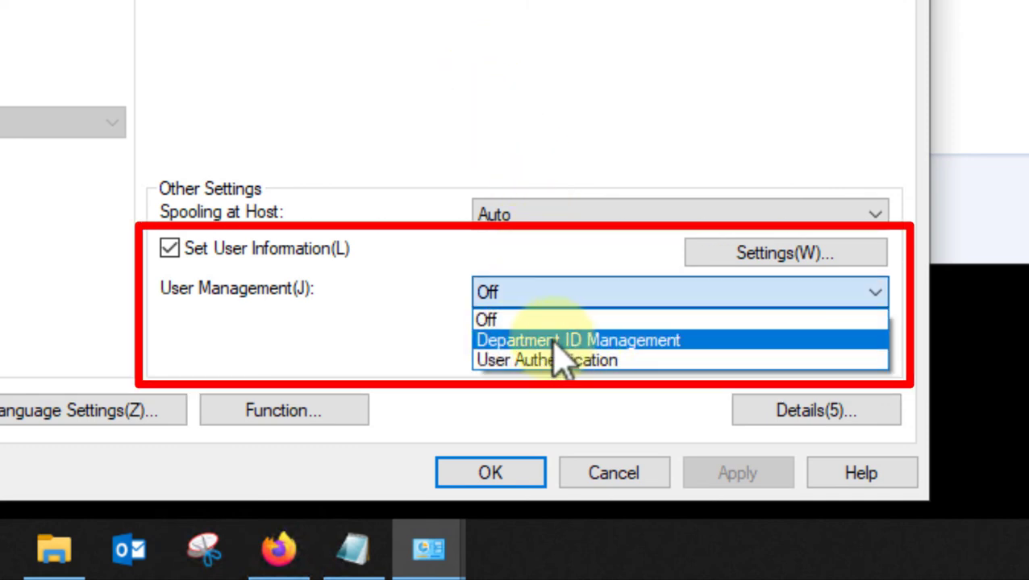
click(642, 341)
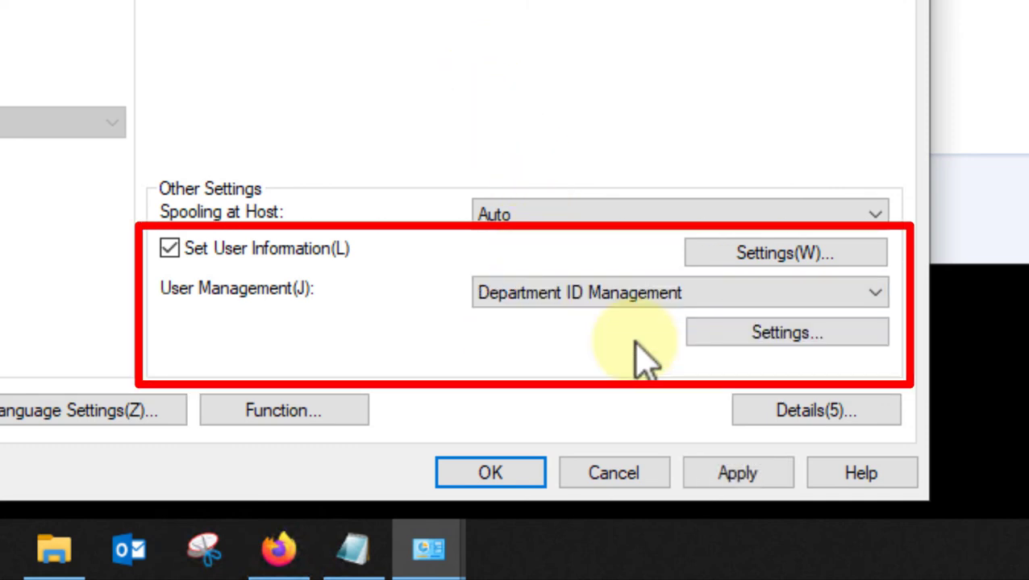
Step: Enter the department ID in the Department ID settings and confirm it
click(754, 353)
text(1002)
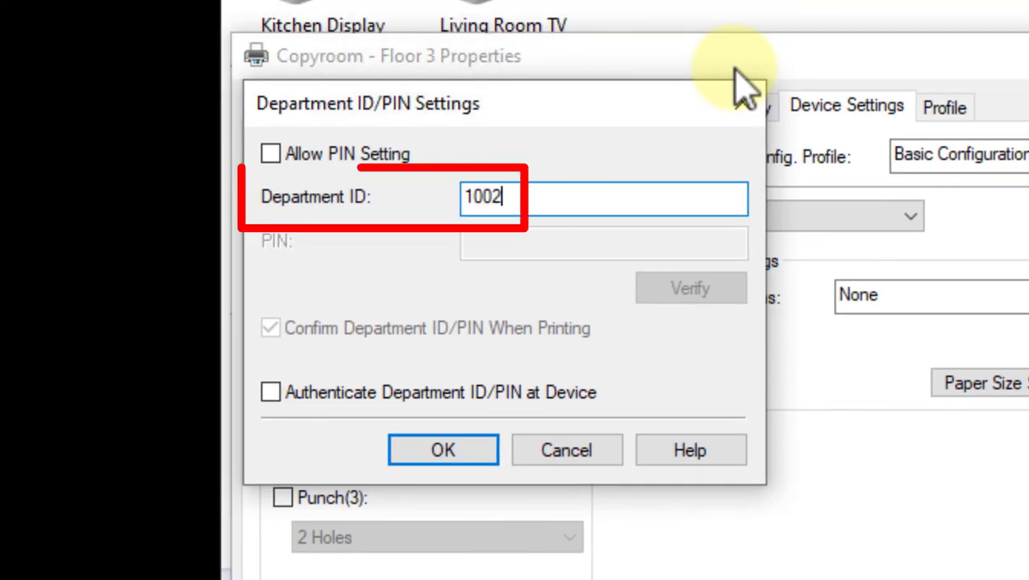
click(444, 453)
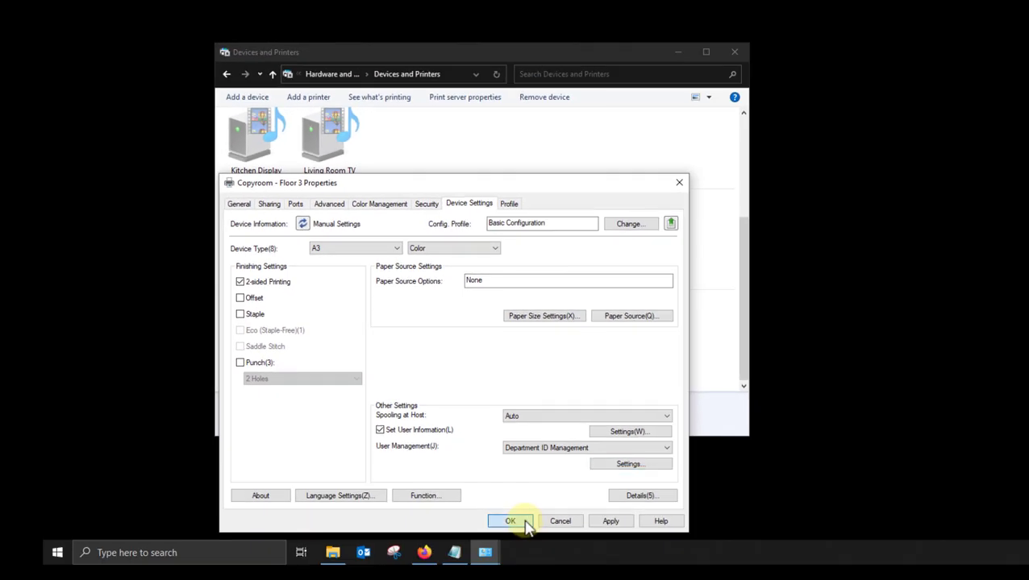
click(525, 521)
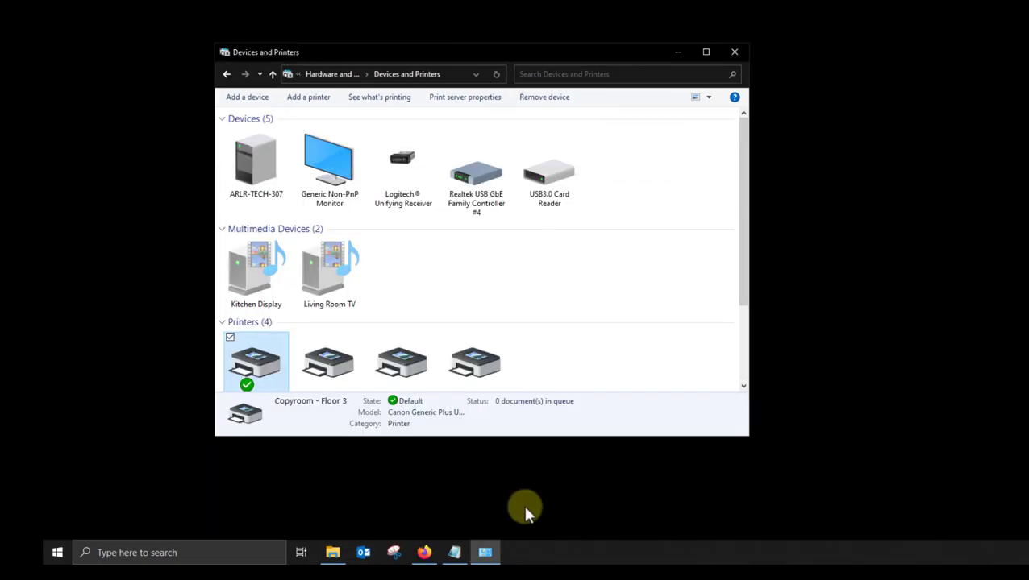
scroll(574, 350, down, 3)
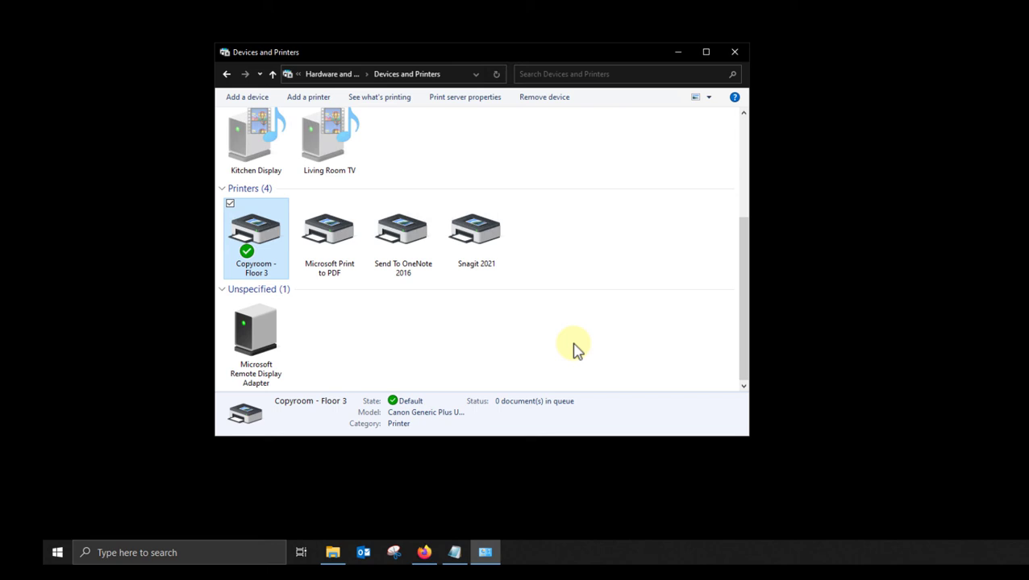